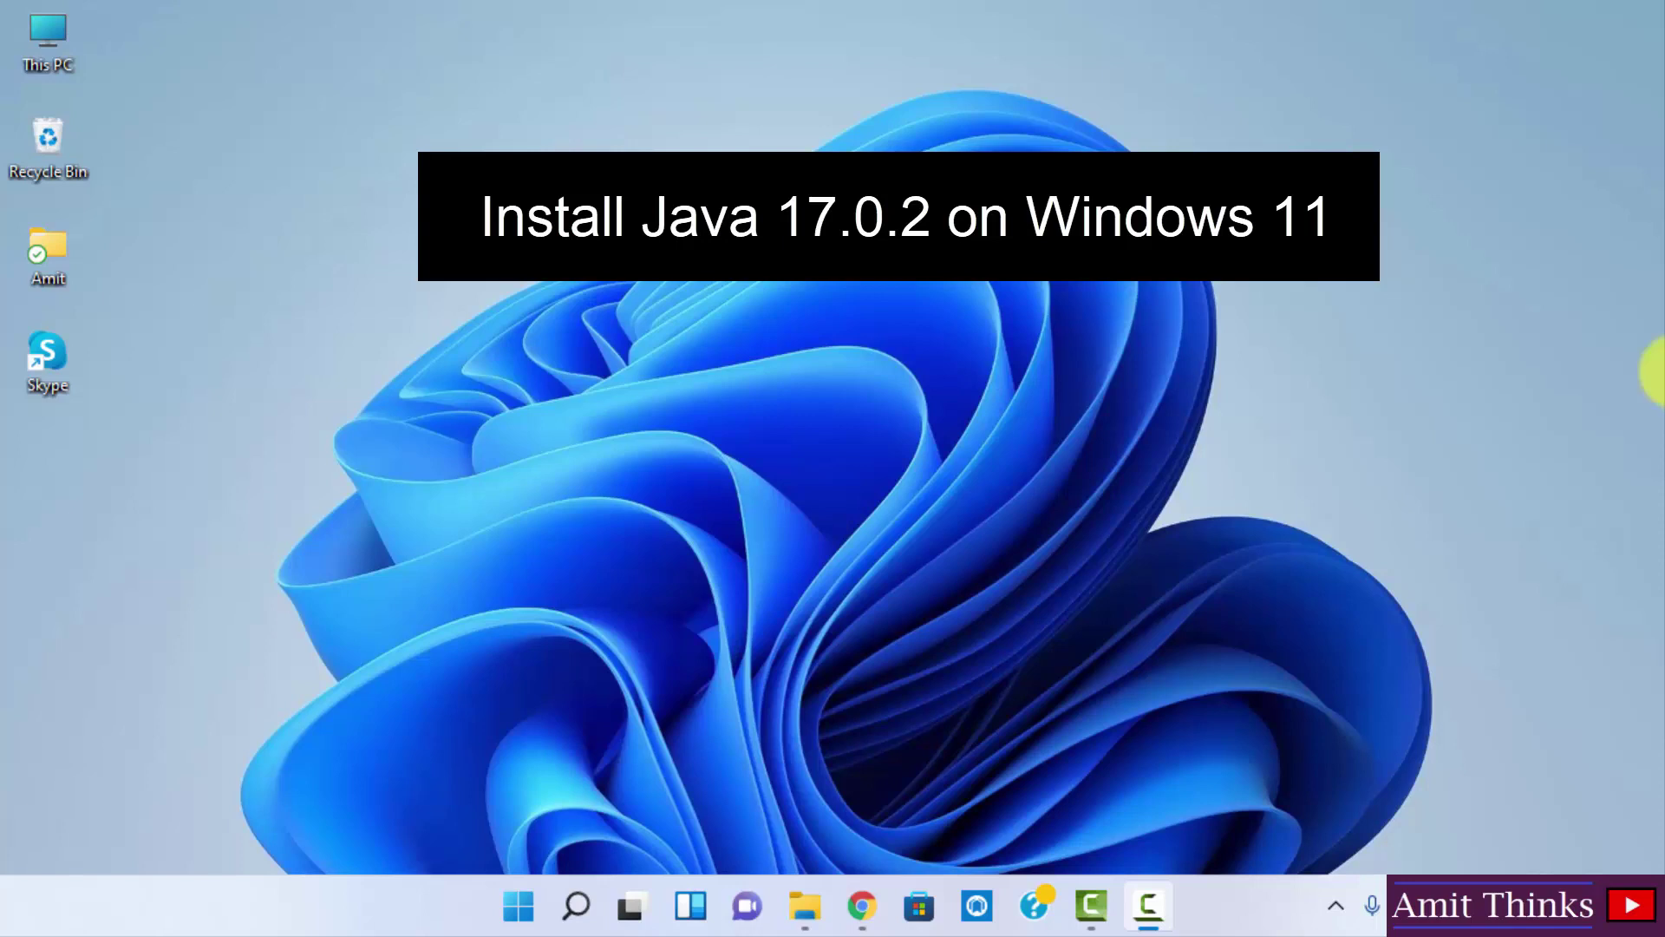
Step: In Chrome, search Google for 'oracle java' and open the Oracle Java Software result
click(861, 903)
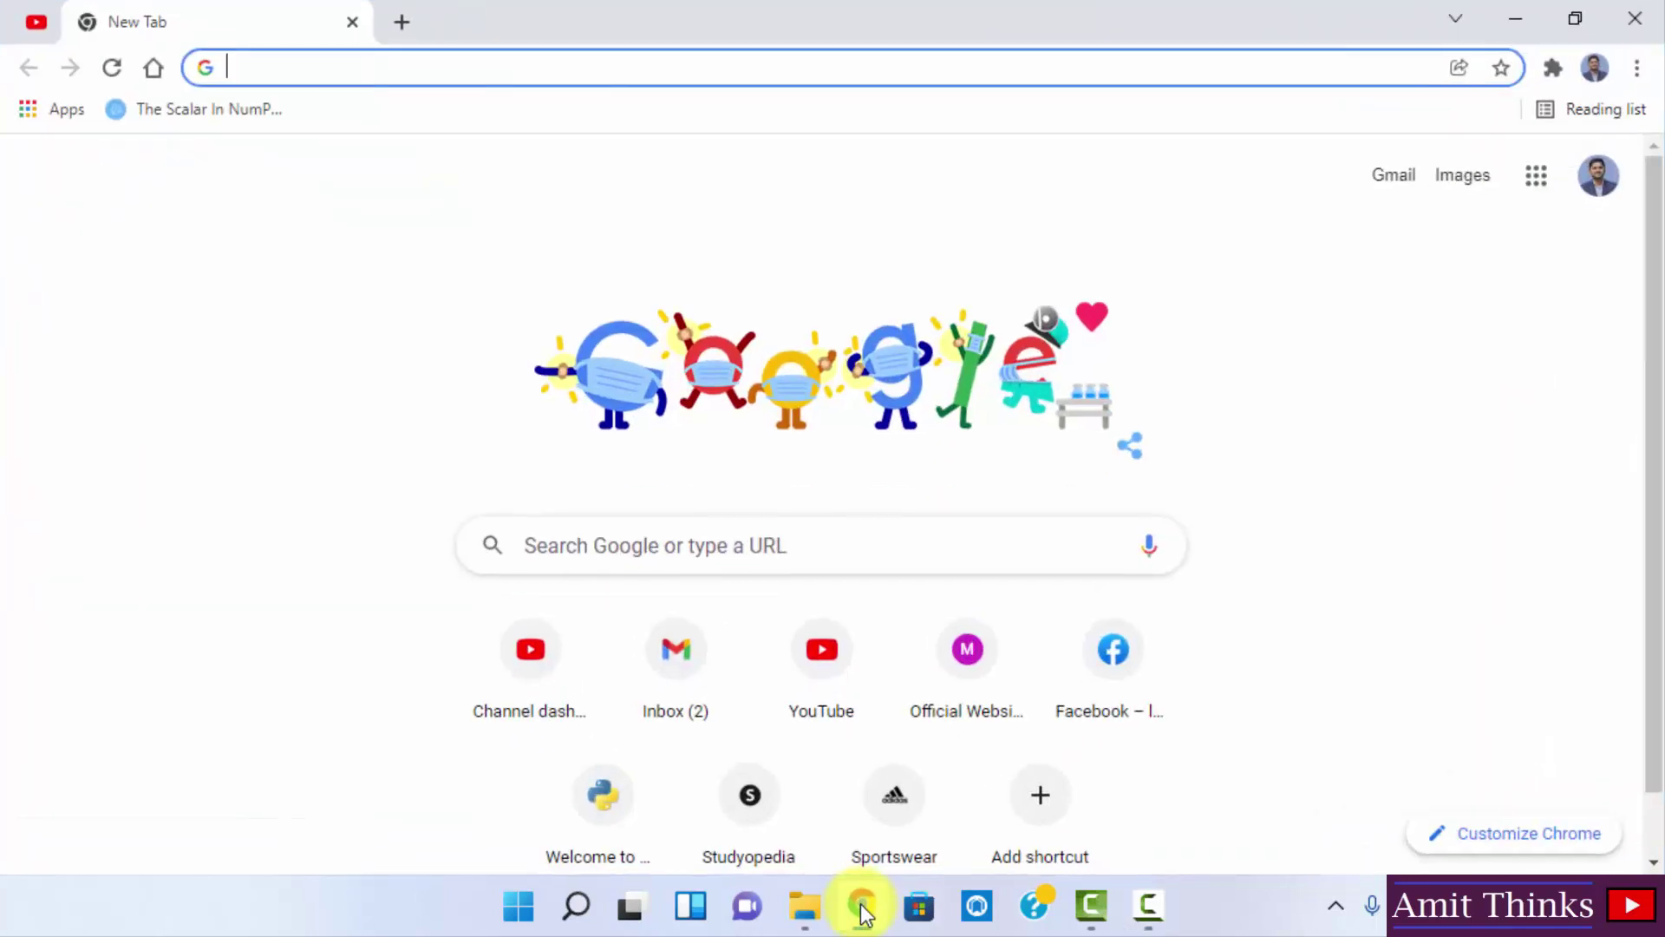
click(659, 558)
text(oracle java)
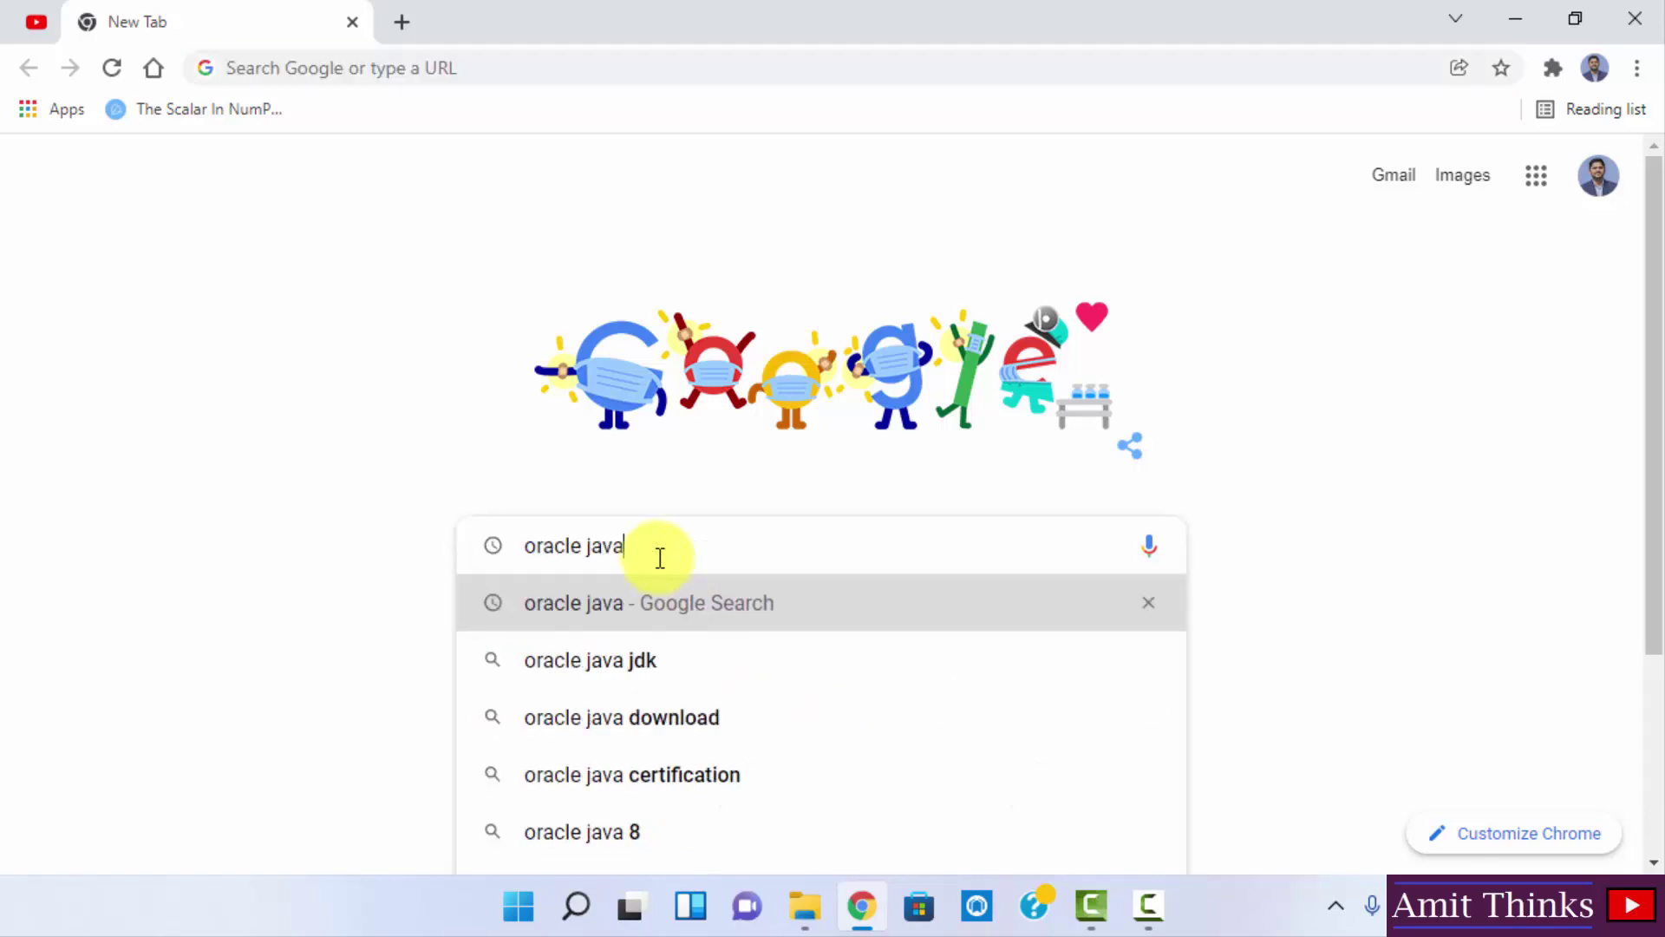
key(Return)
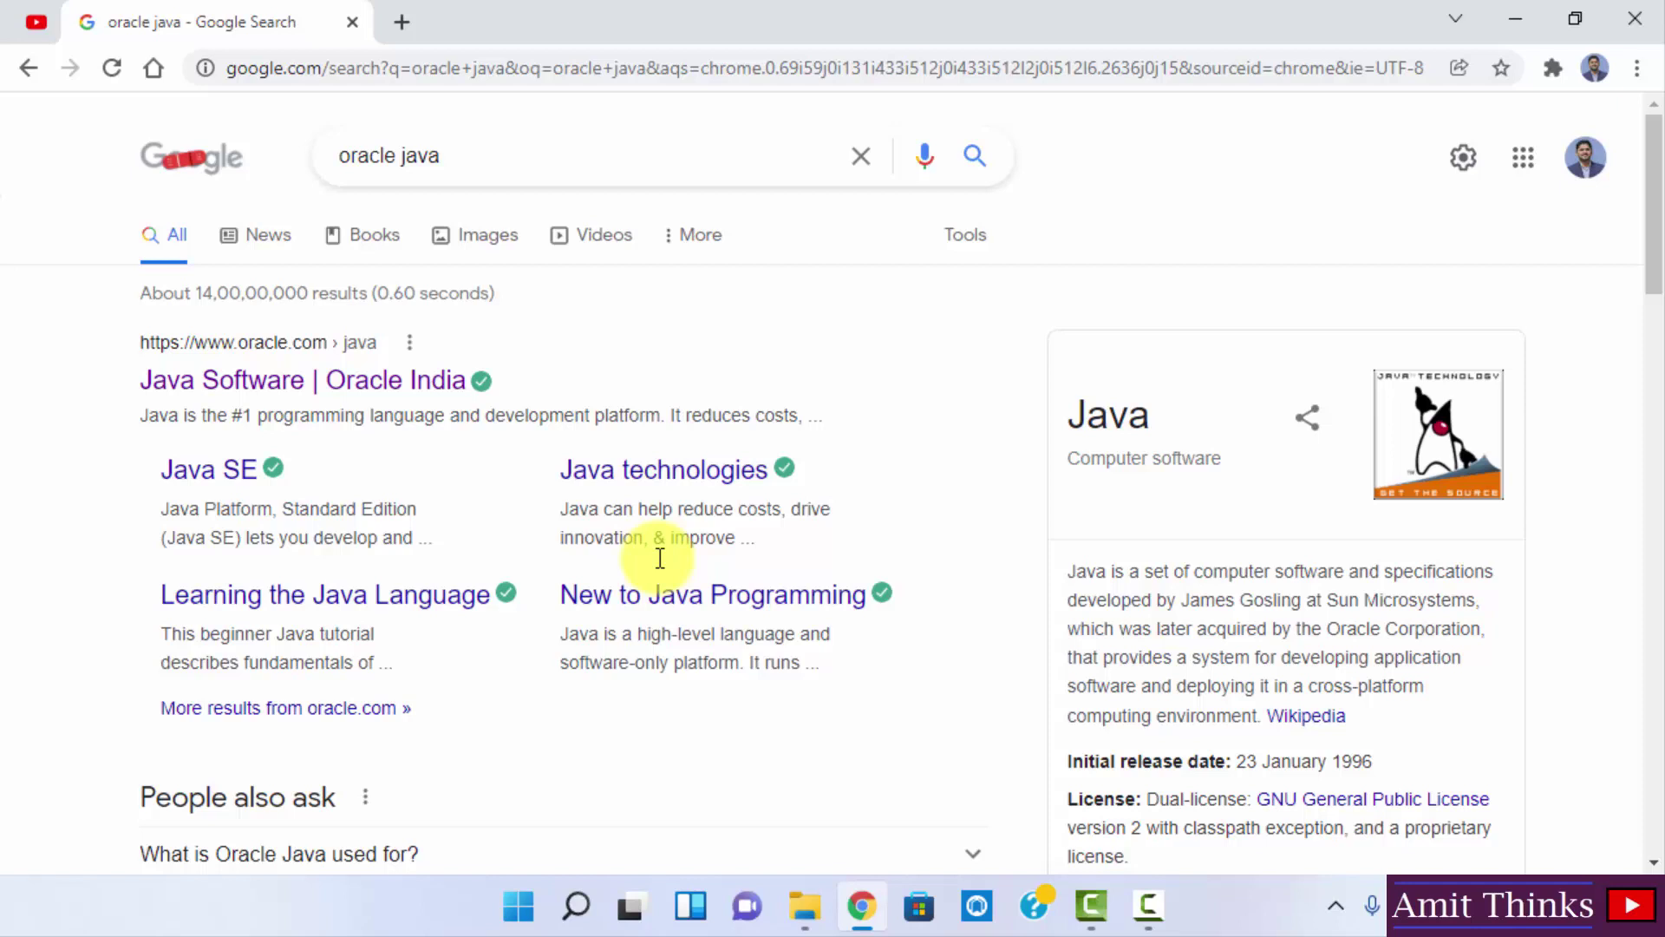
click(414, 397)
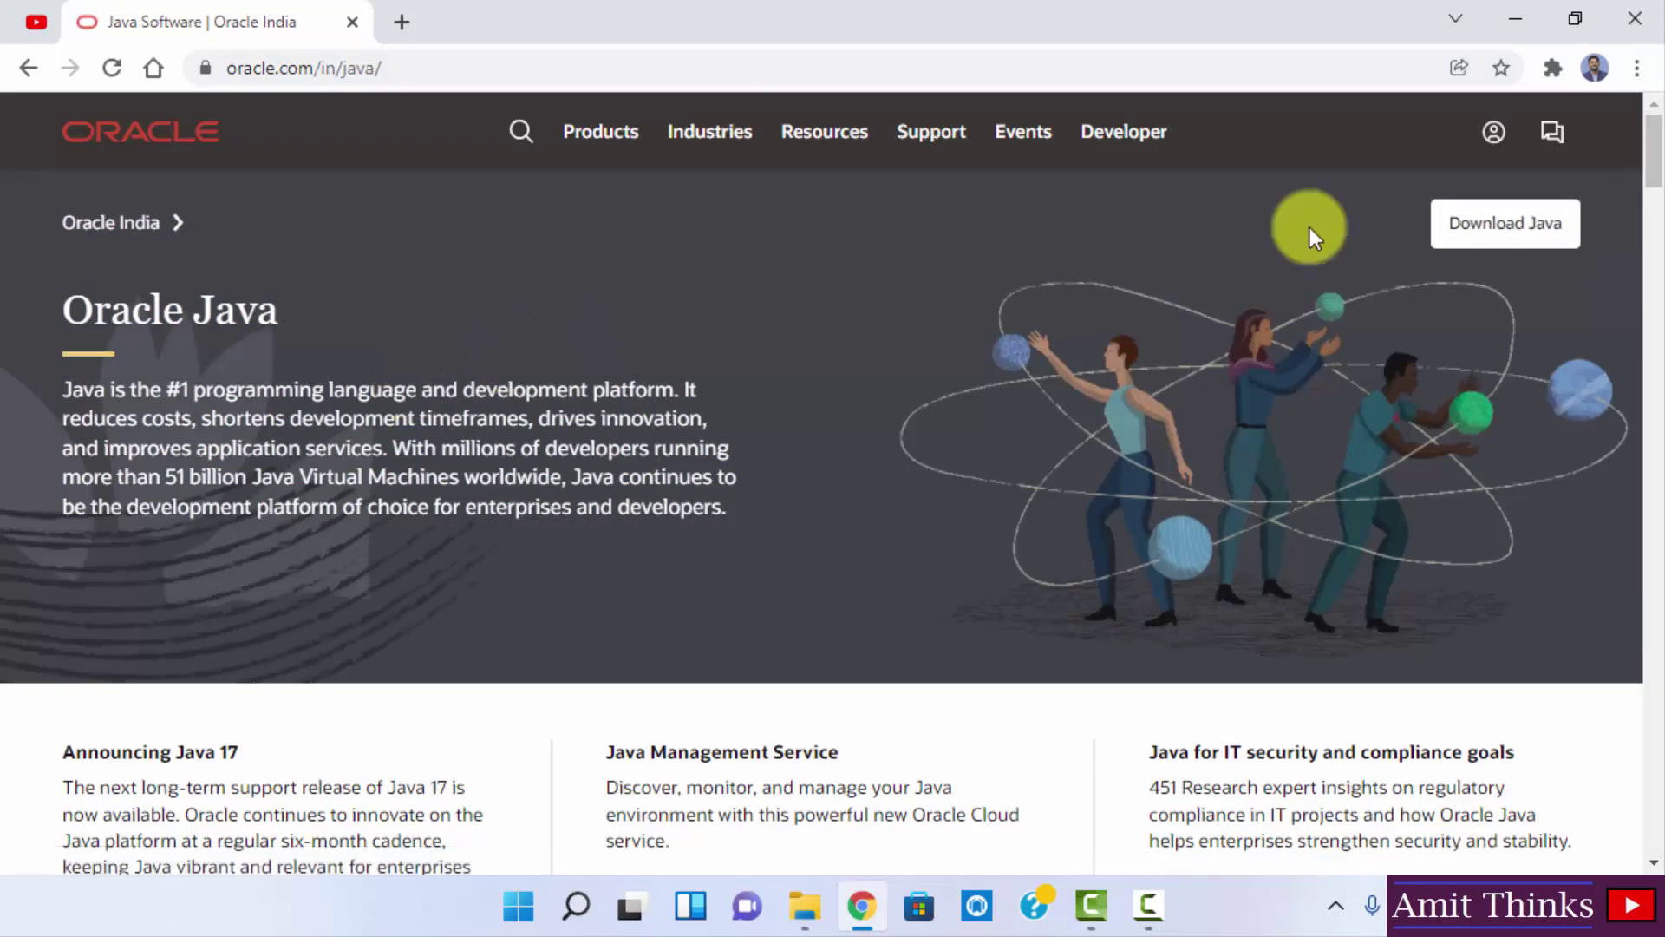
Step: Go to Oracle's Java downloads page and scroll to the JDK 17.0.2 downloads table
click(1508, 251)
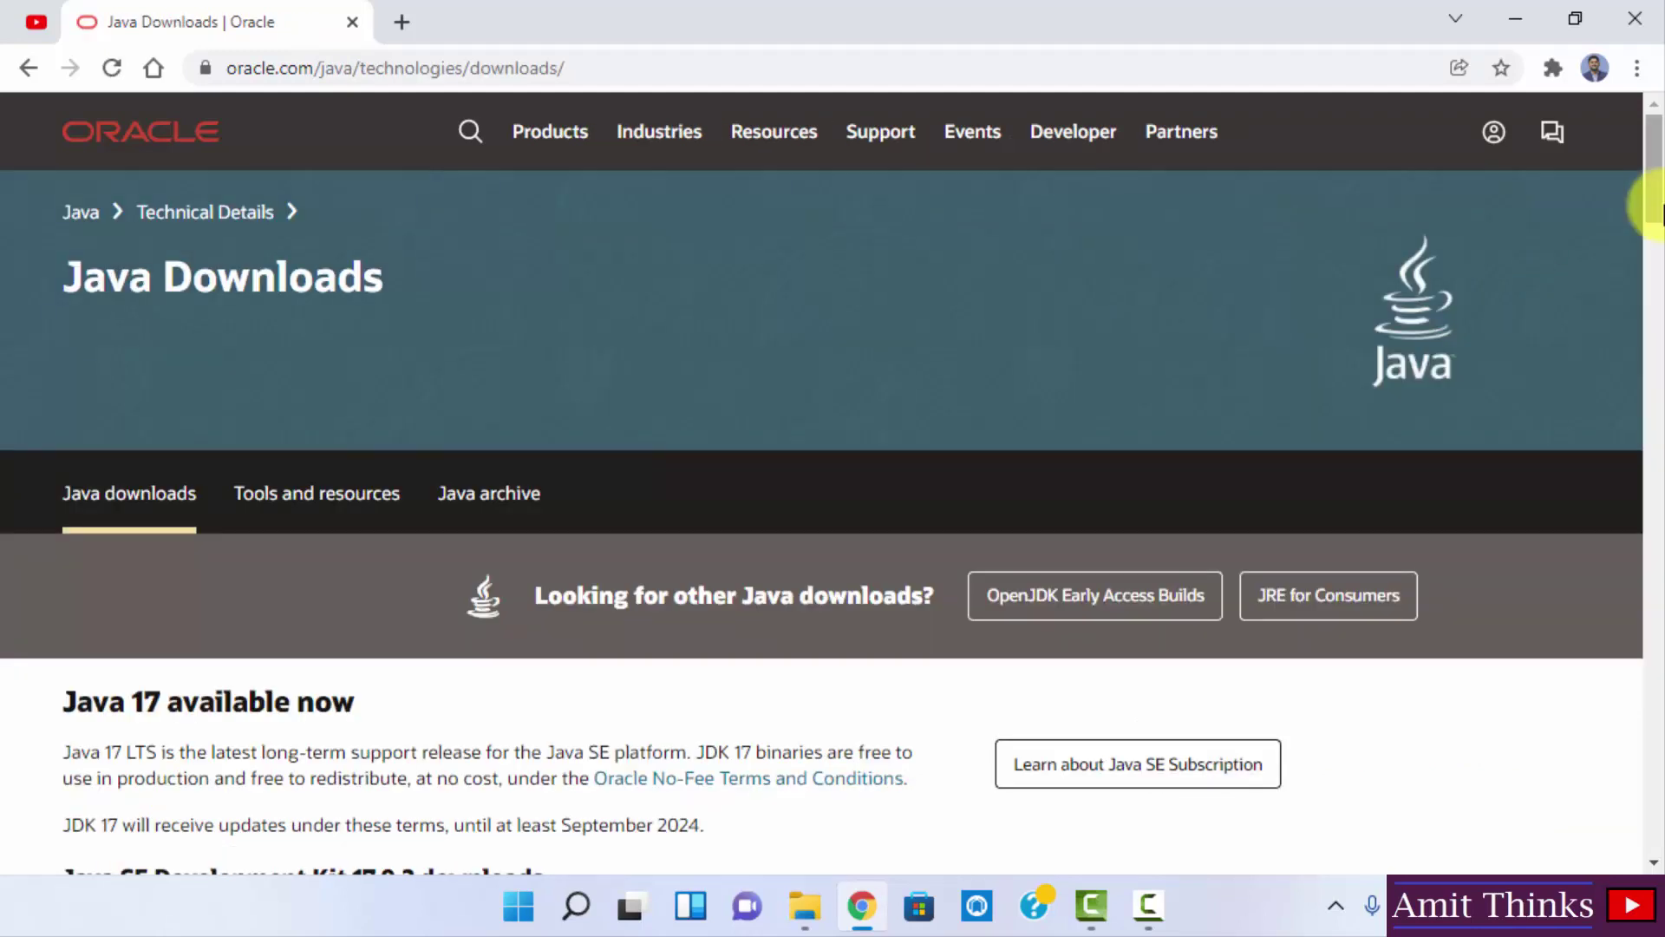
drag(1661, 186, 1661, 256)
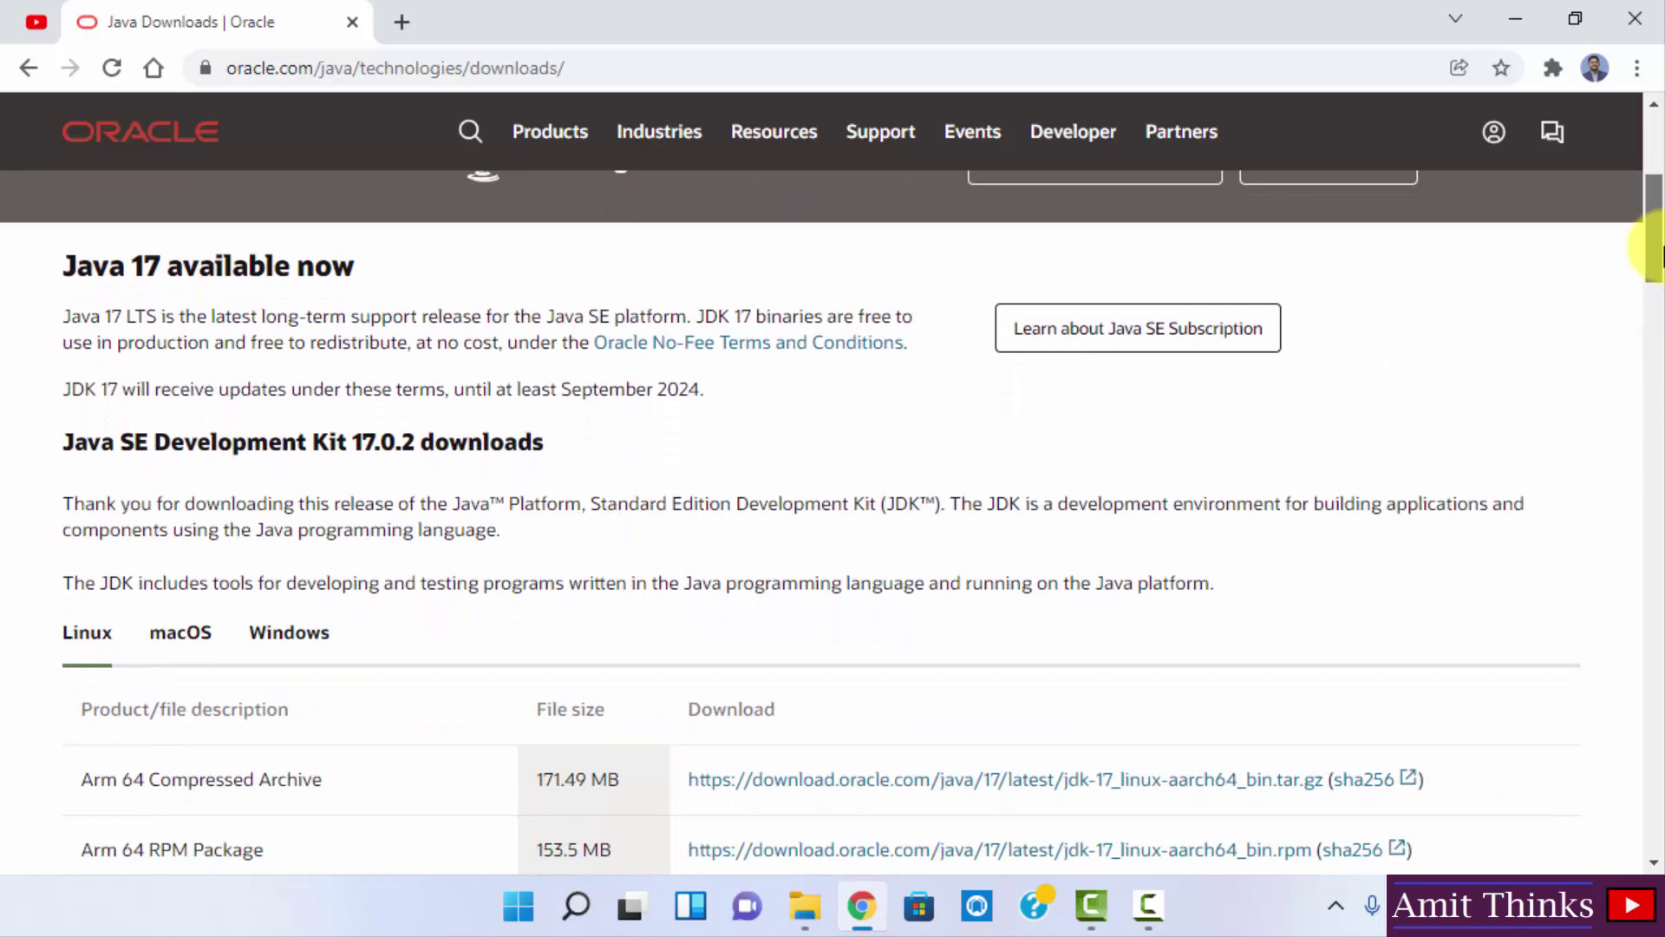
click(363, 446)
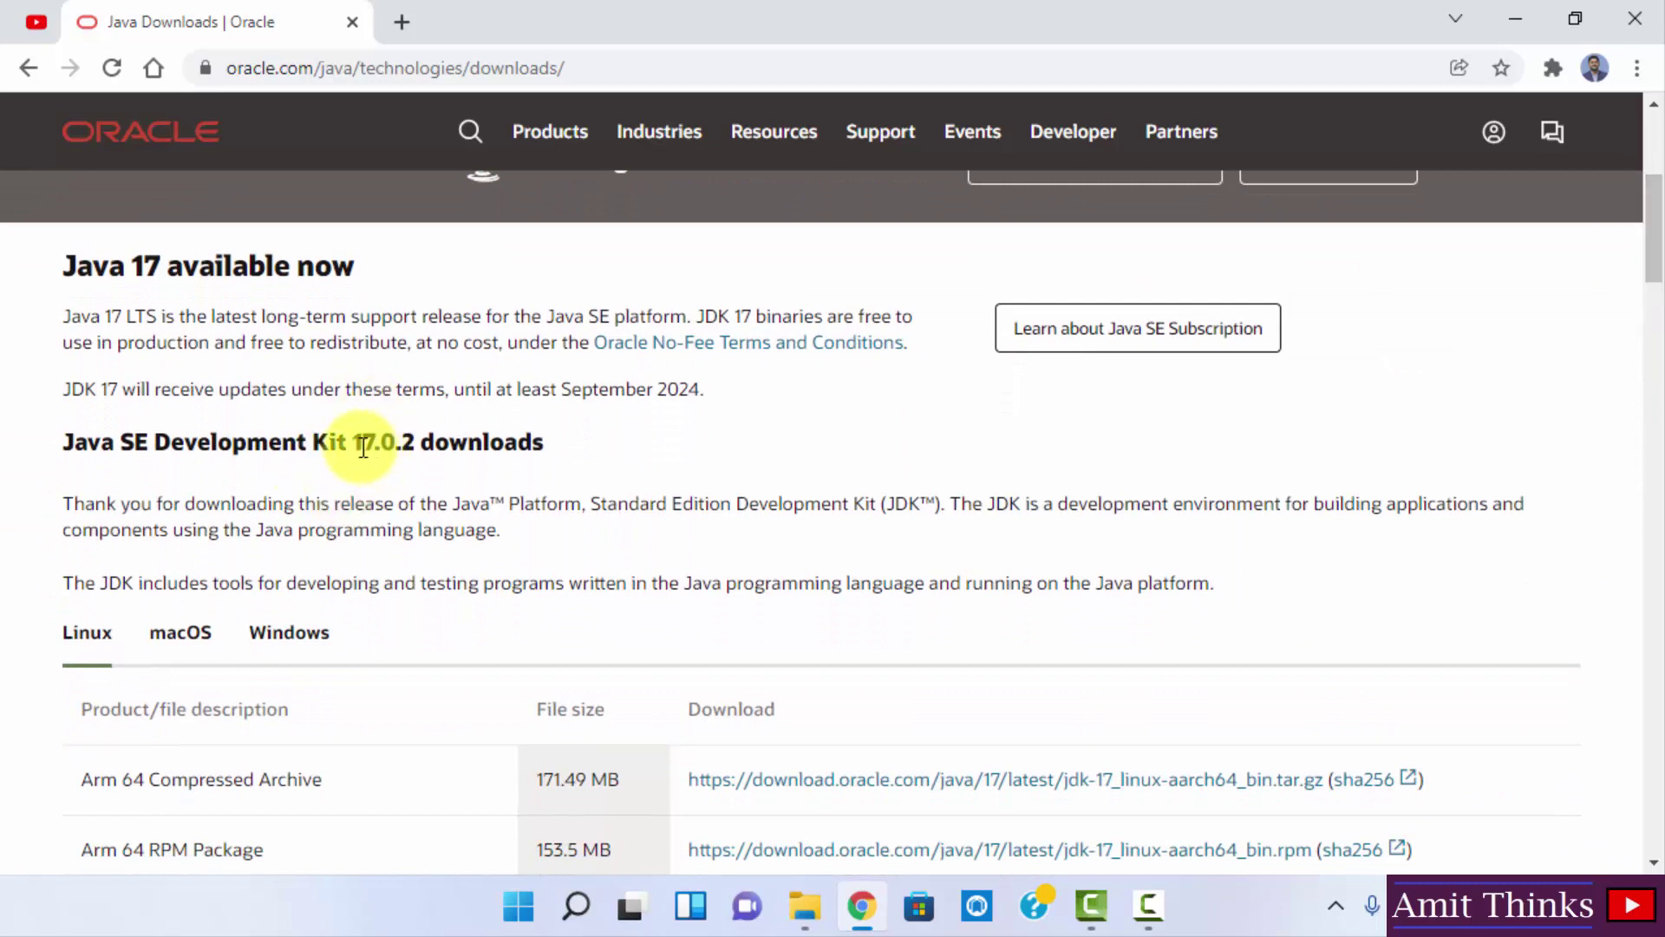
drag(363, 446, 420, 444)
click(584, 432)
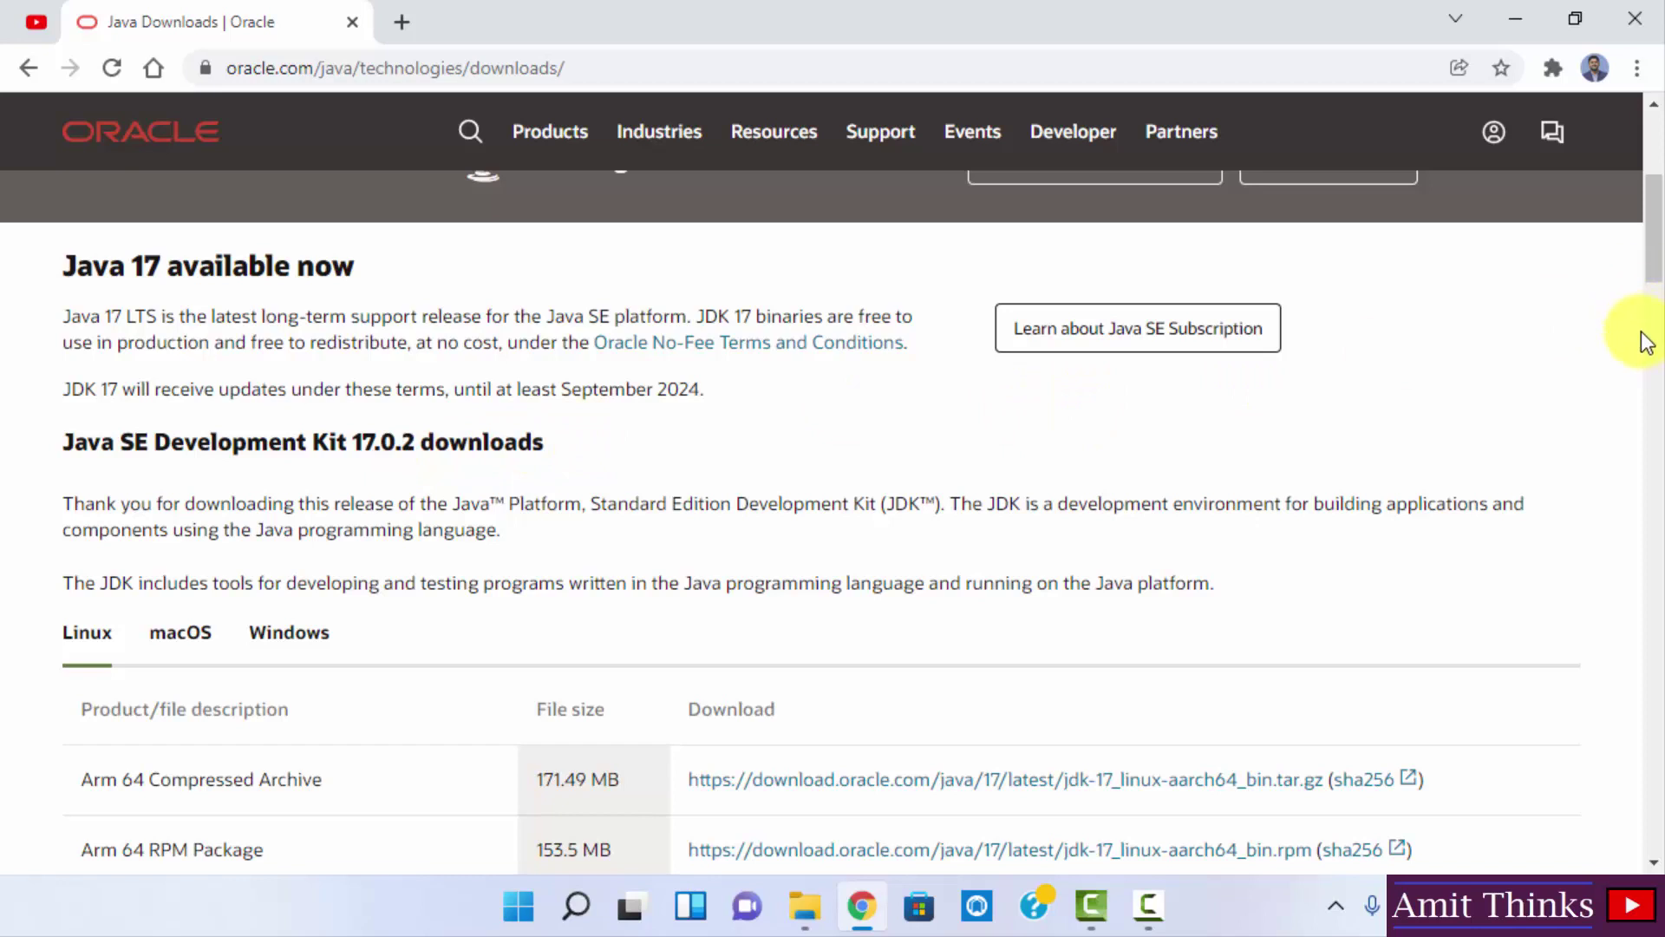
mouse_move(1641, 333)
mouse_down()
mouse_move(1655, 305)
mouse_move(1661, 318)
mouse_up()
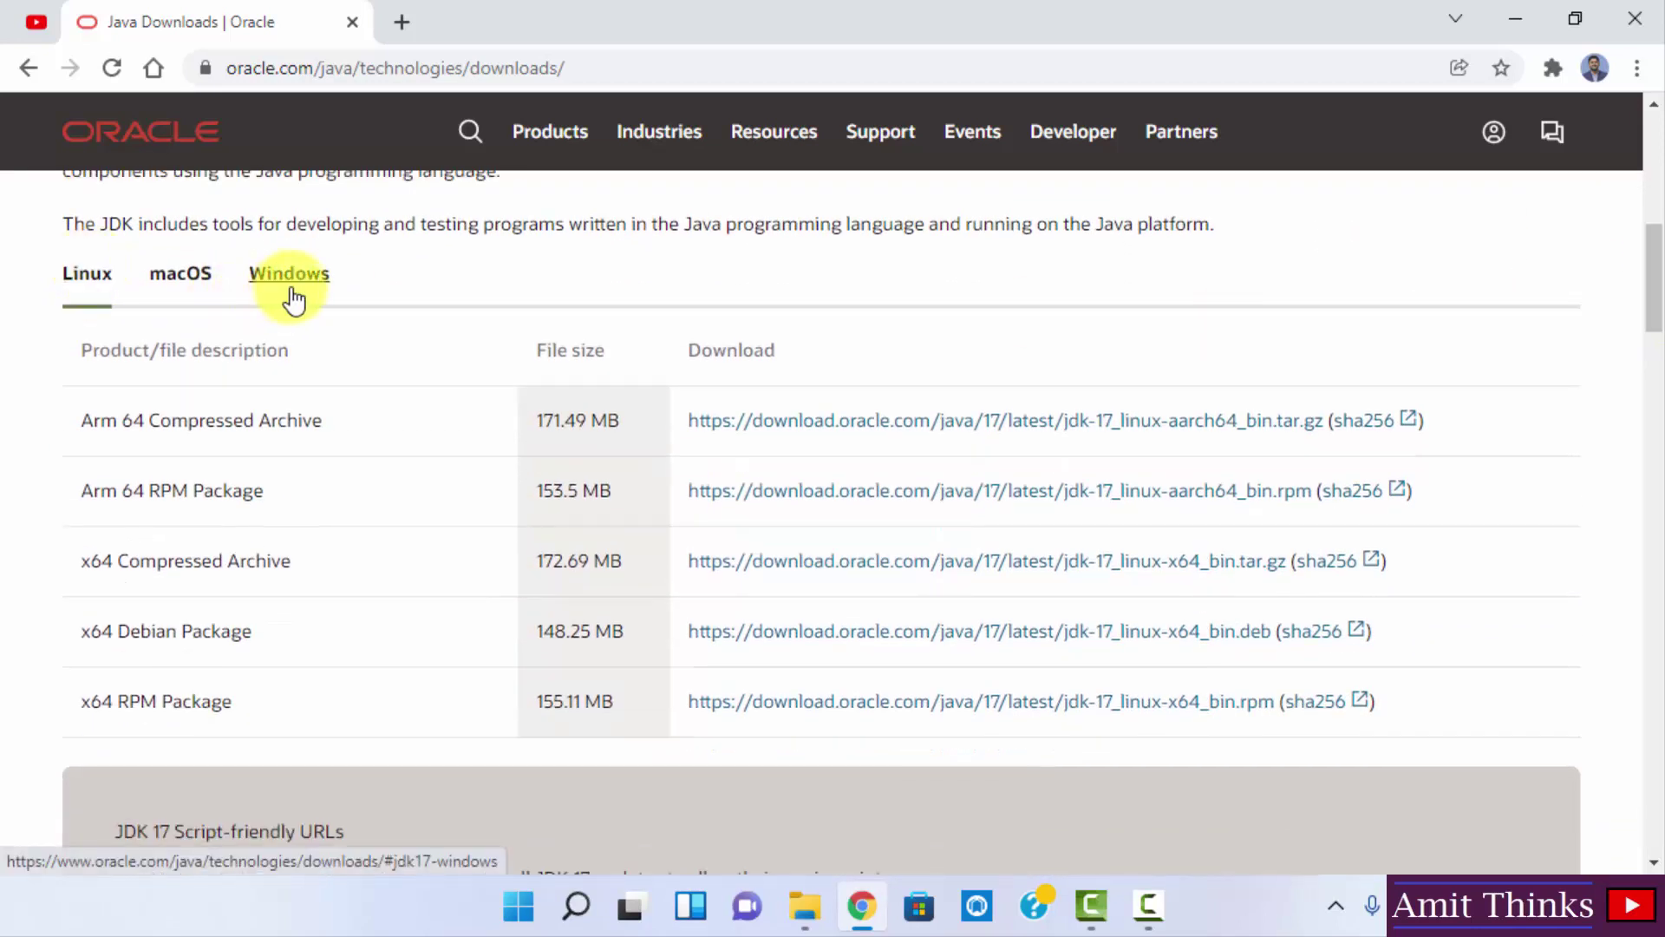
Step: Download the Windows x64 Installer jdk-17_windows-x64_bin.exe and run it from the download bar
click(288, 276)
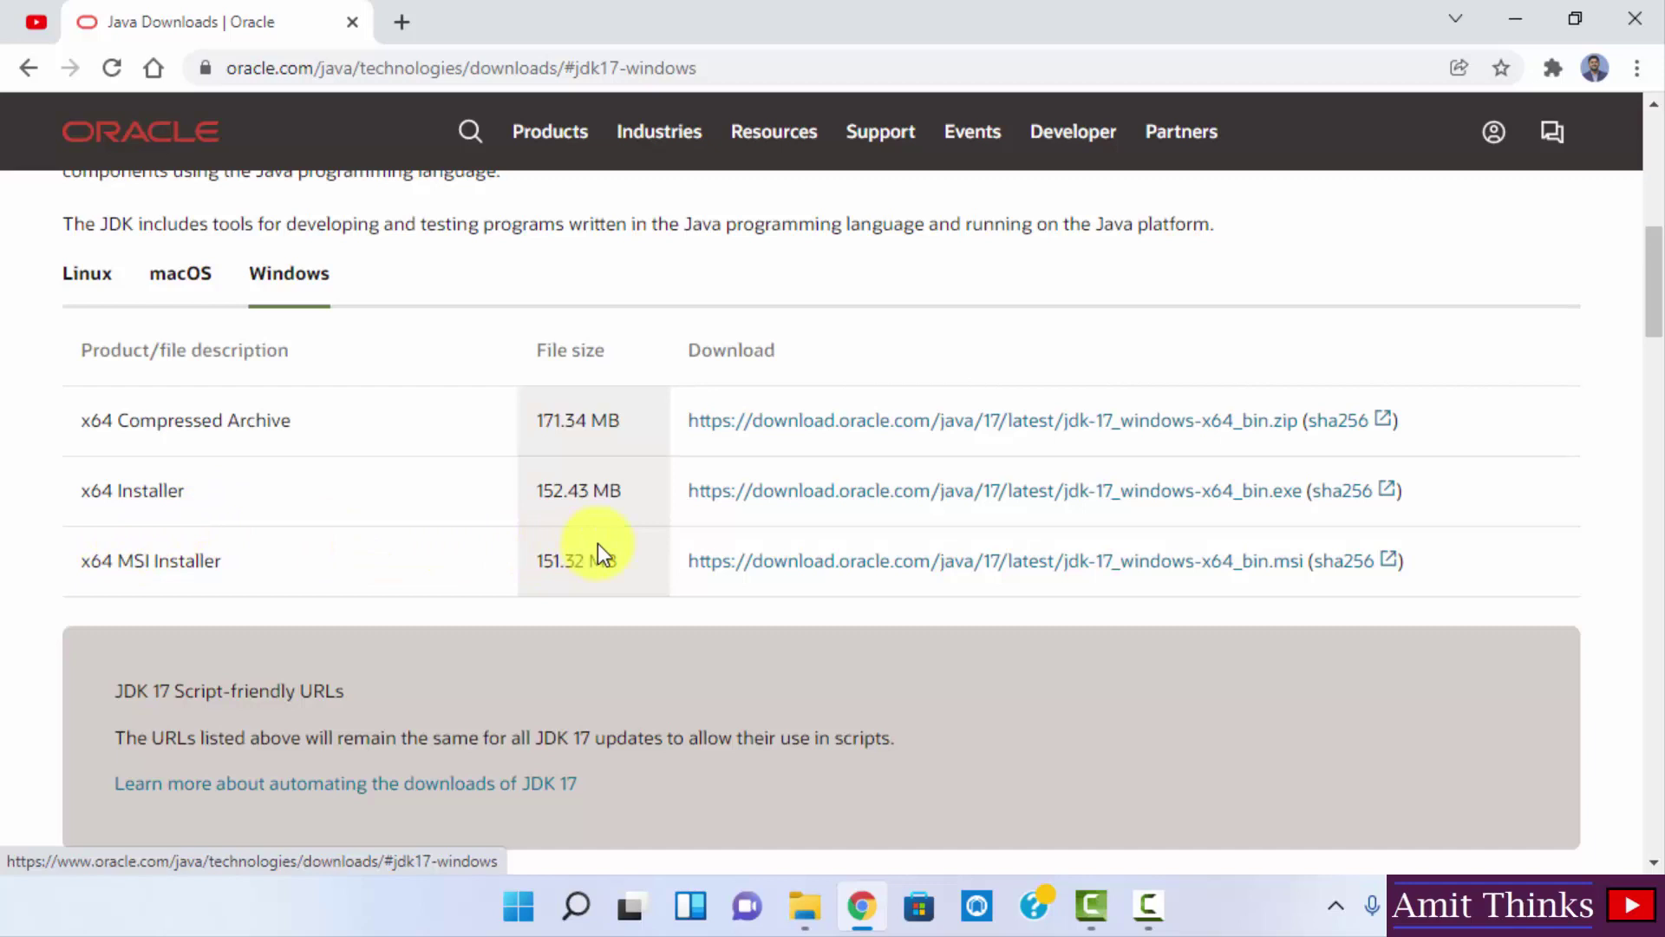
click(905, 495)
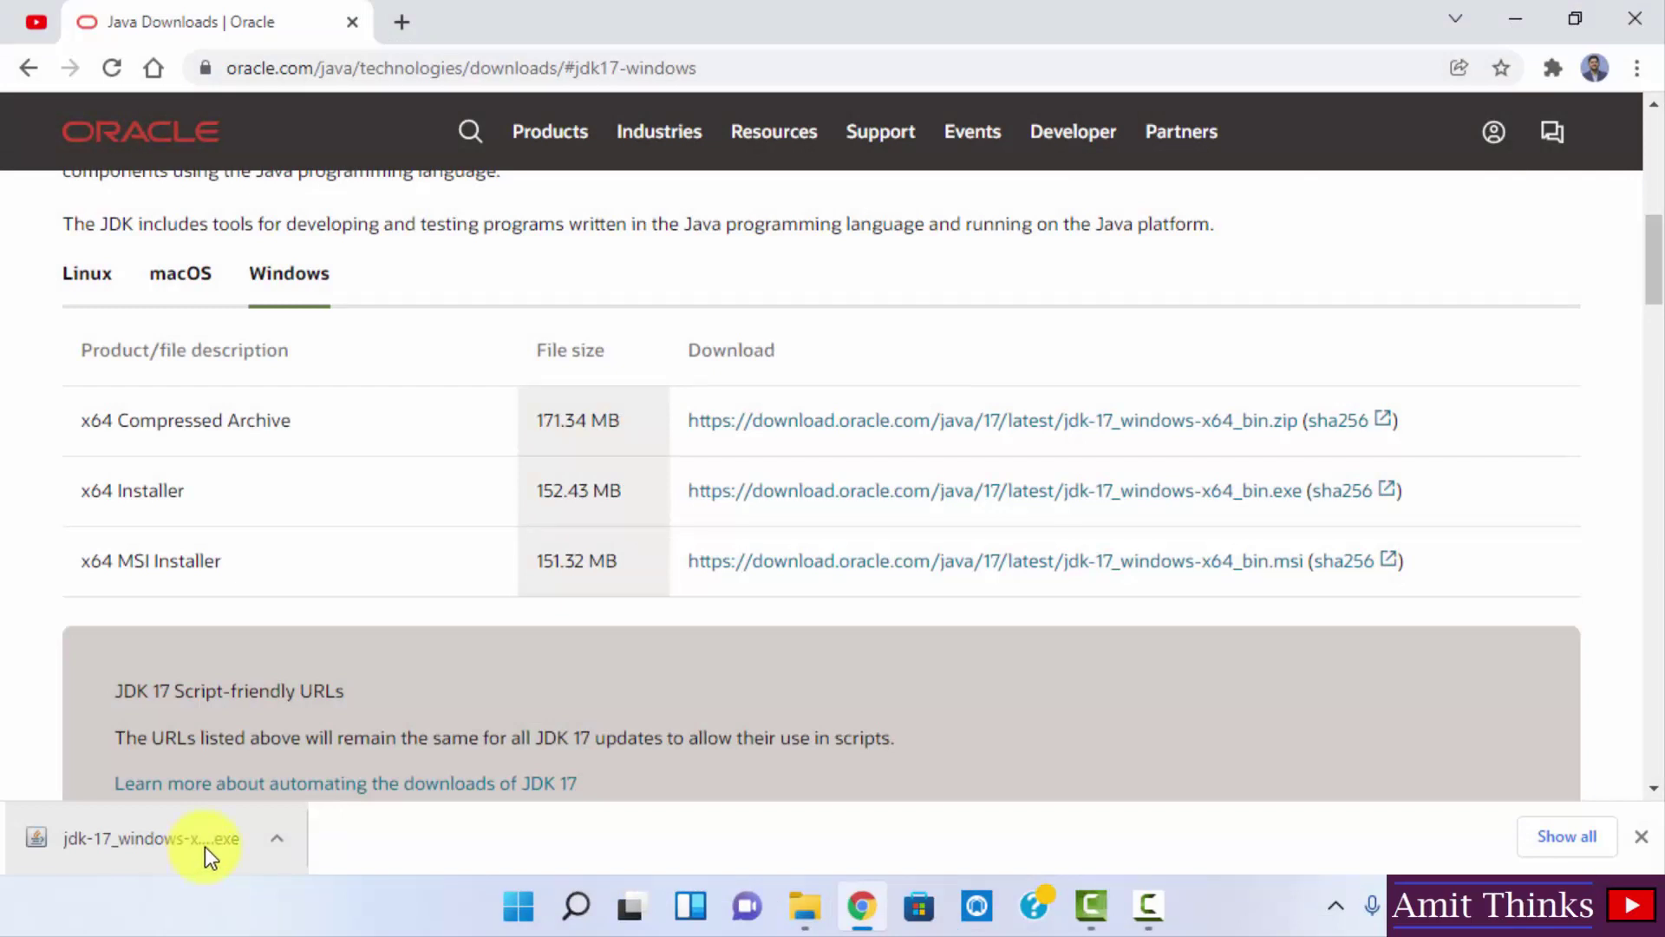
click(205, 837)
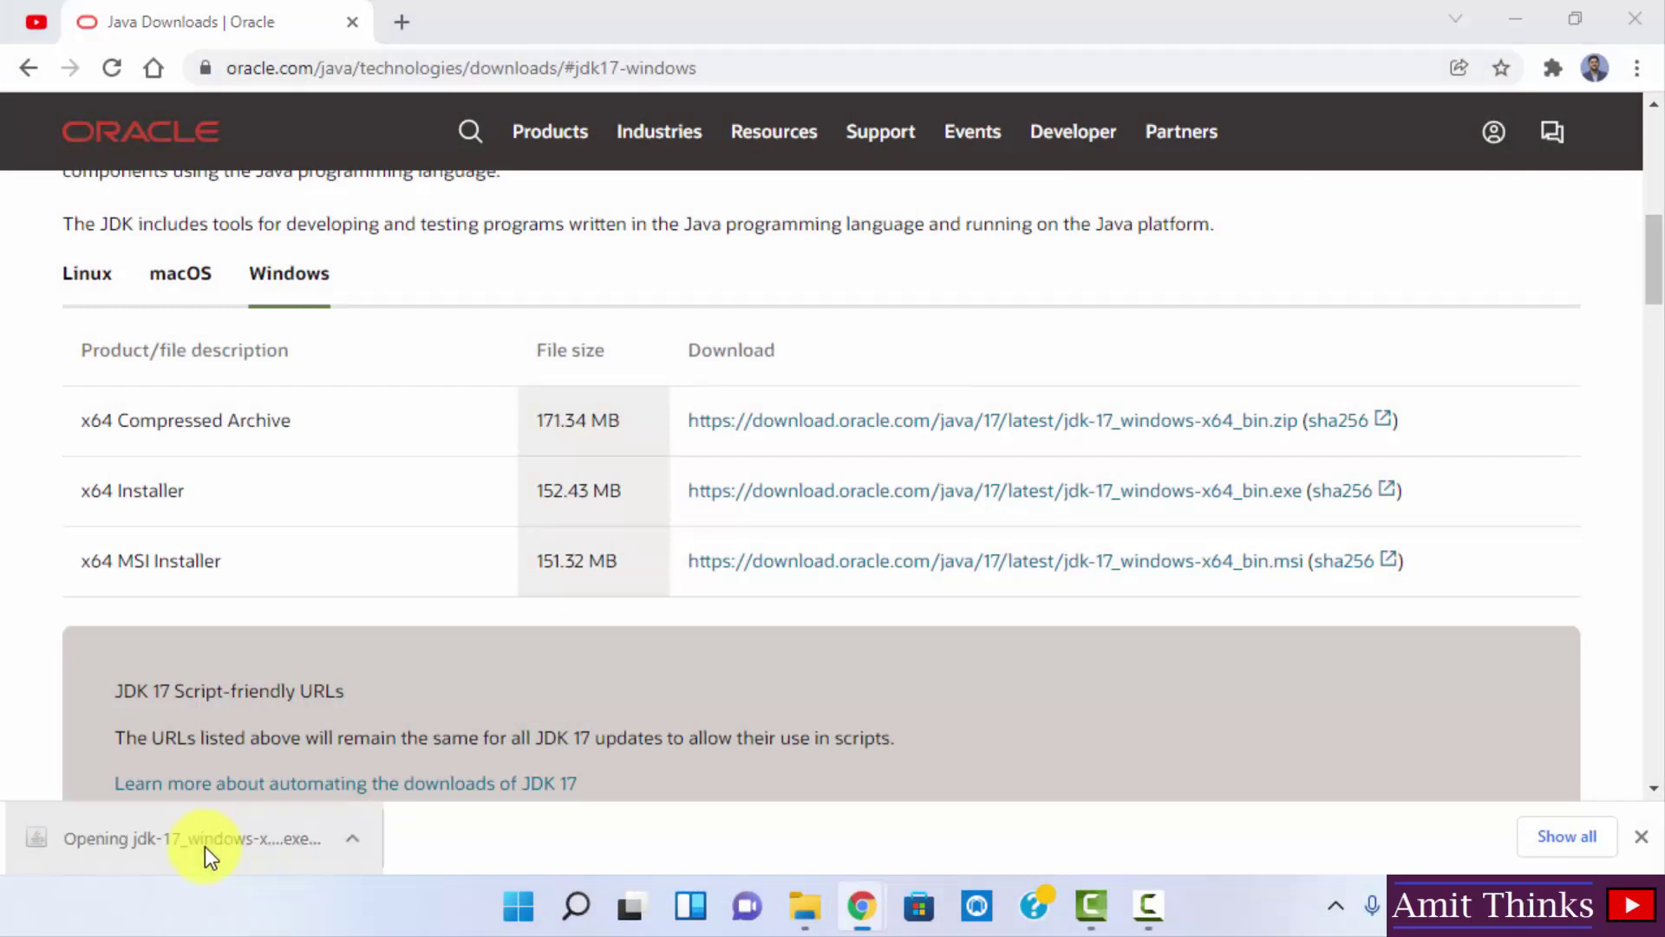
Step: Install JDK 17.0.2 into the default folder C:\Program Files\Java\jdk-17.0.2
click(1527, 12)
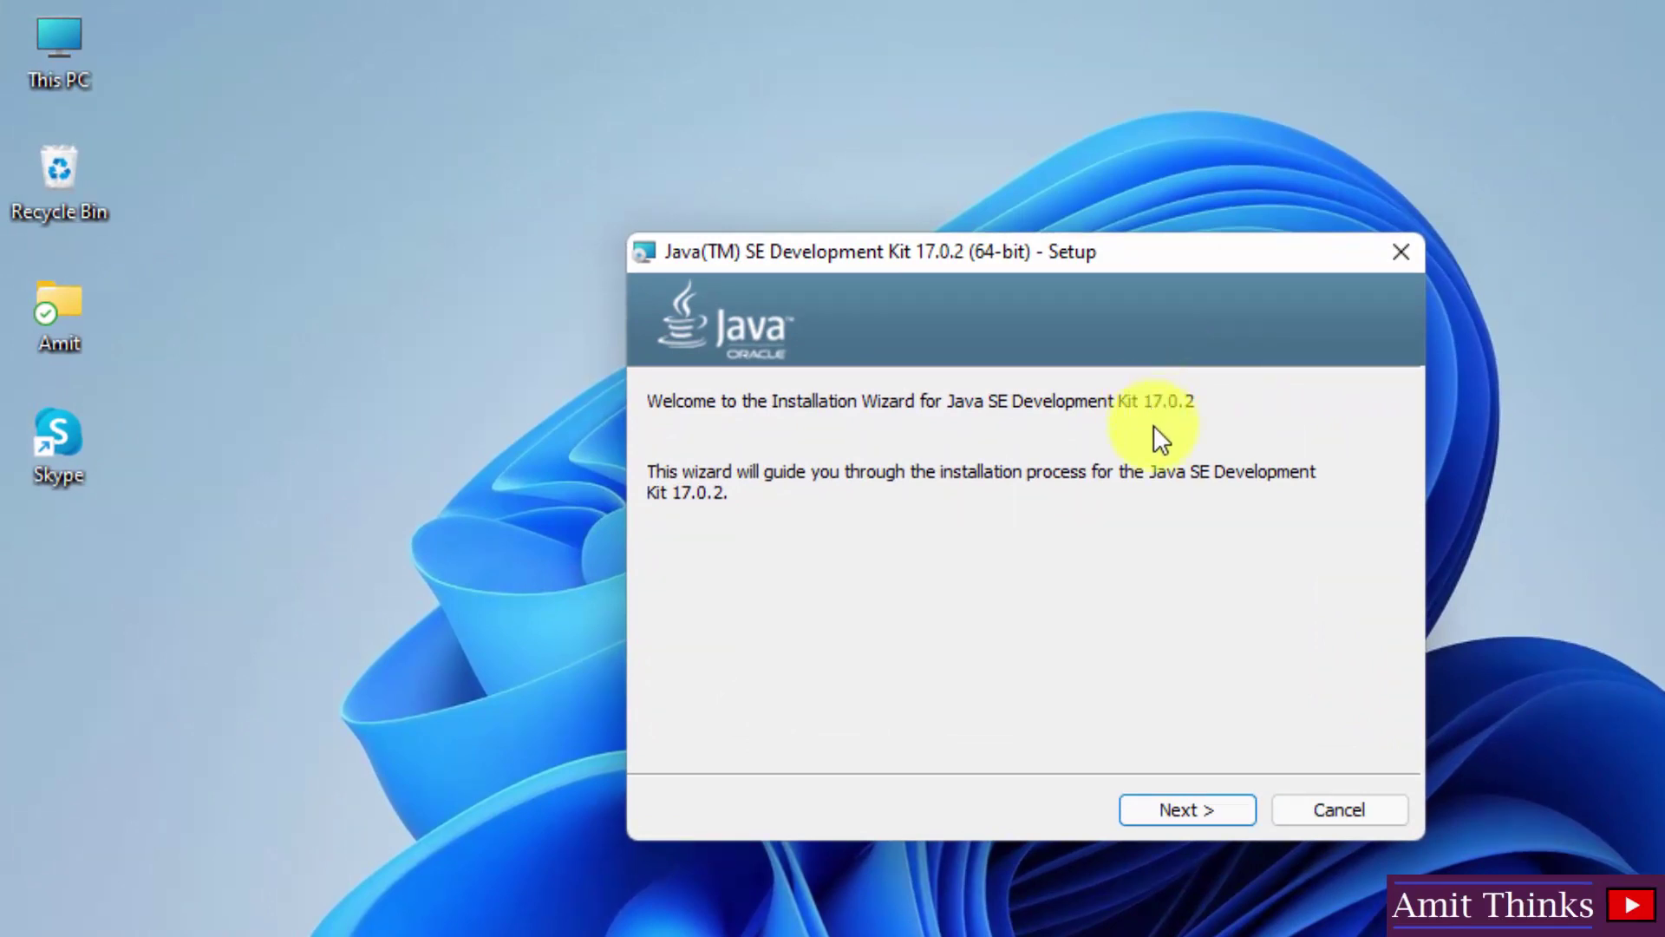
click(1197, 802)
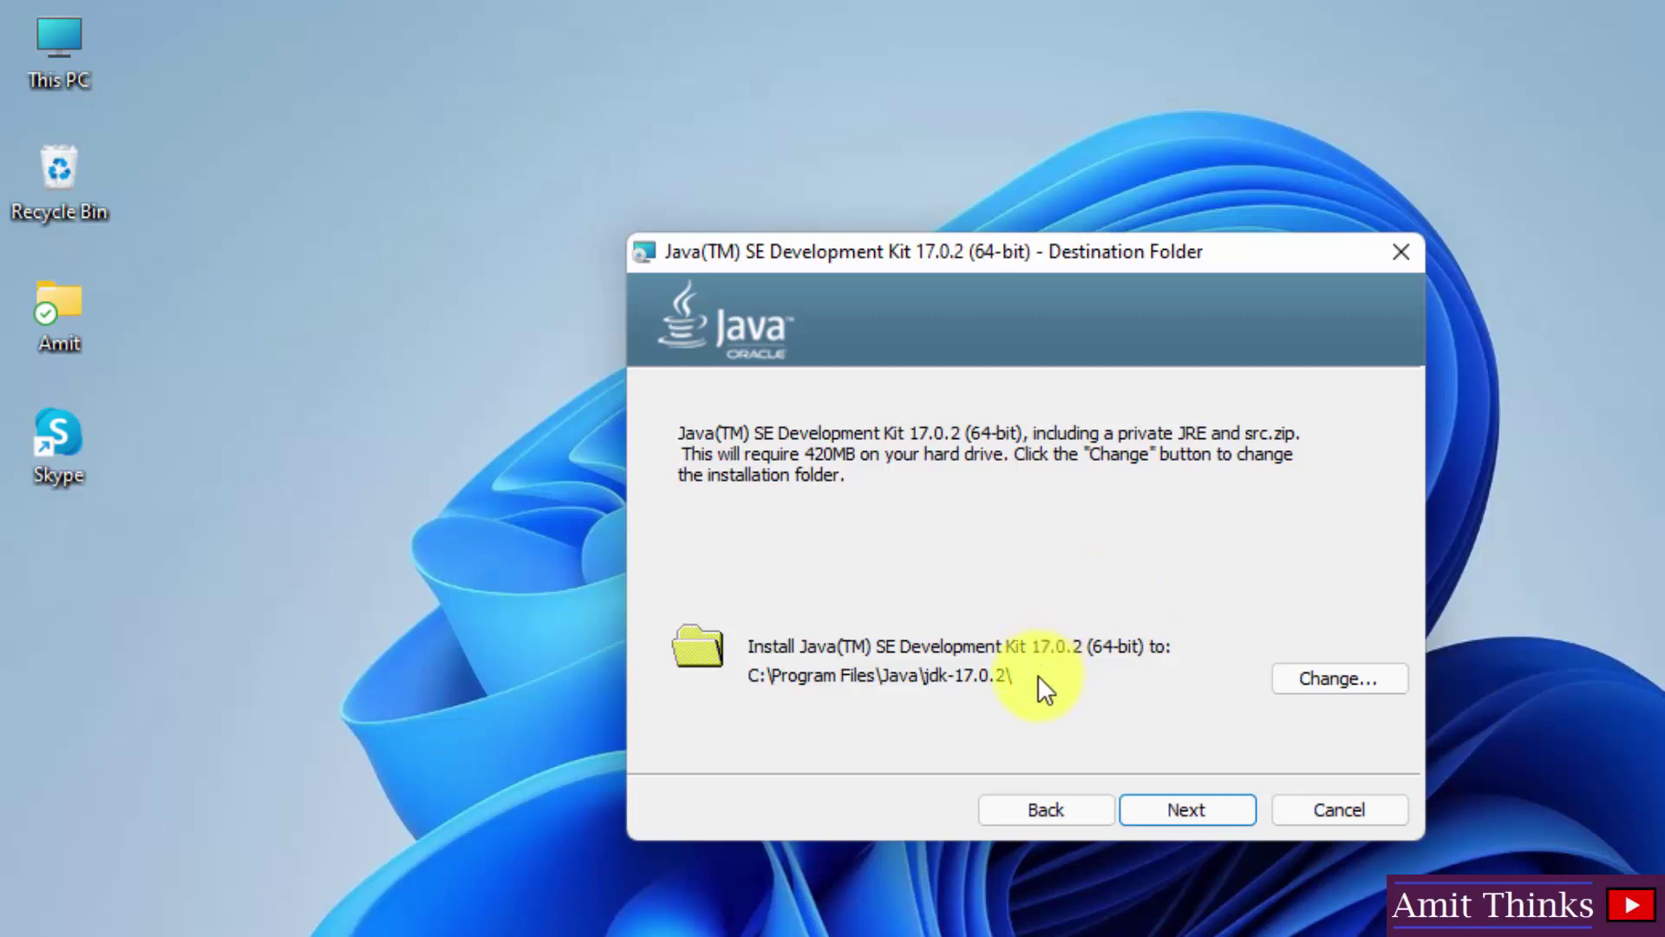
click(1206, 809)
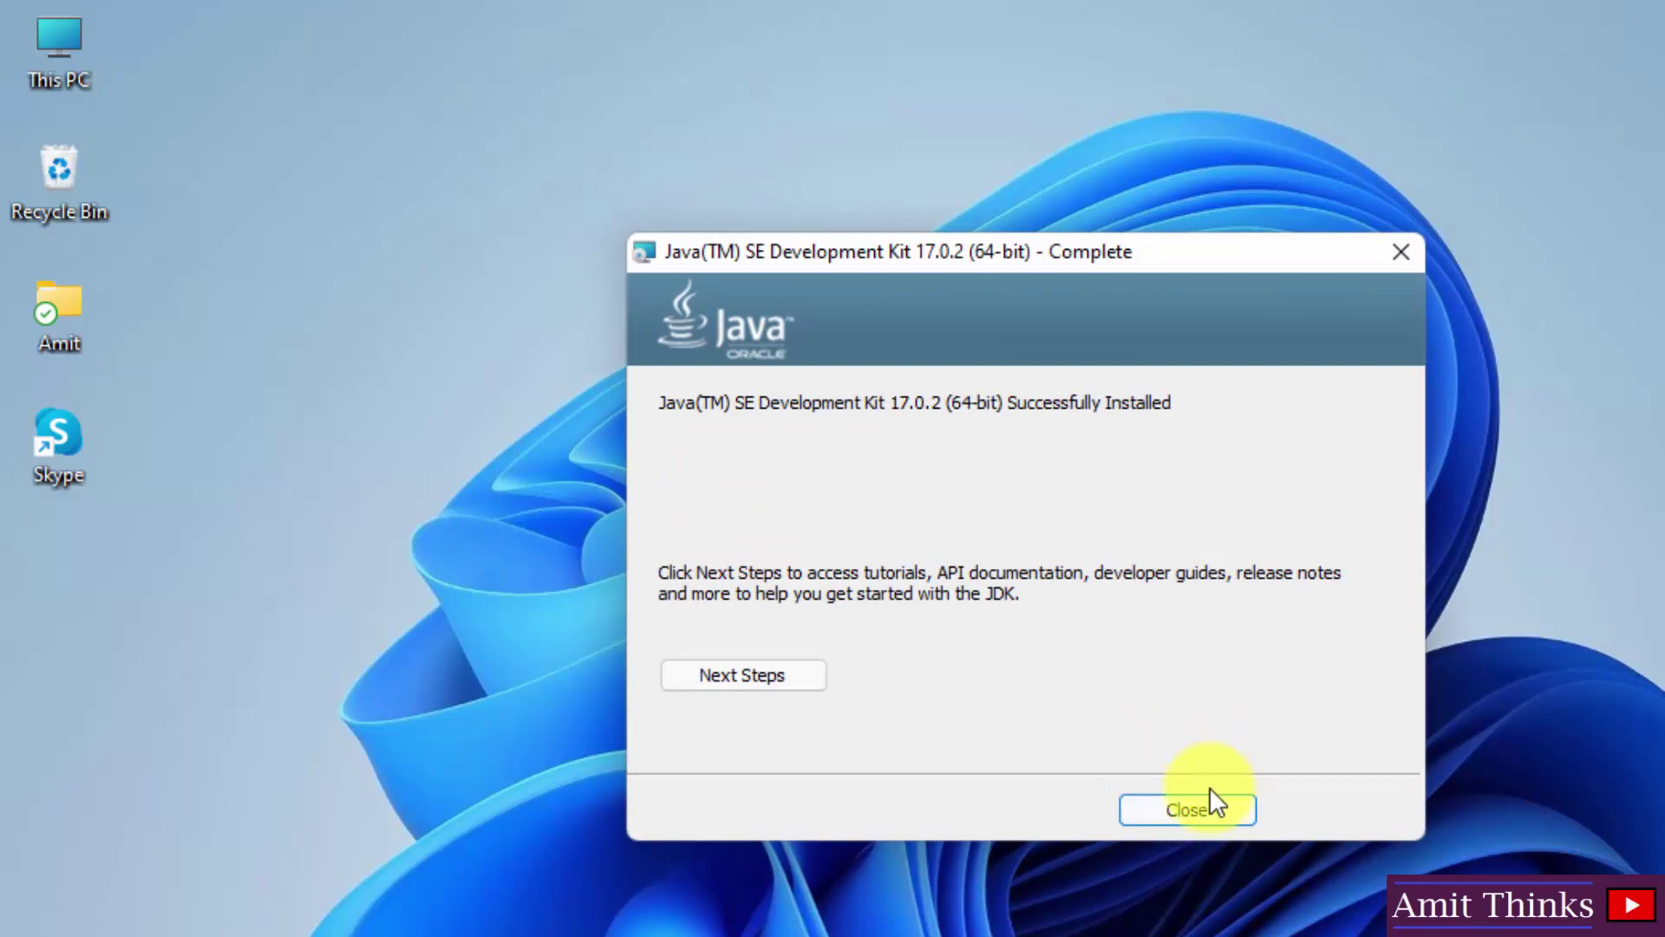
Step: Close the installer and browse File Explorer to C:\Program Files\Java\jdk-17.0.2\bin
click(1211, 800)
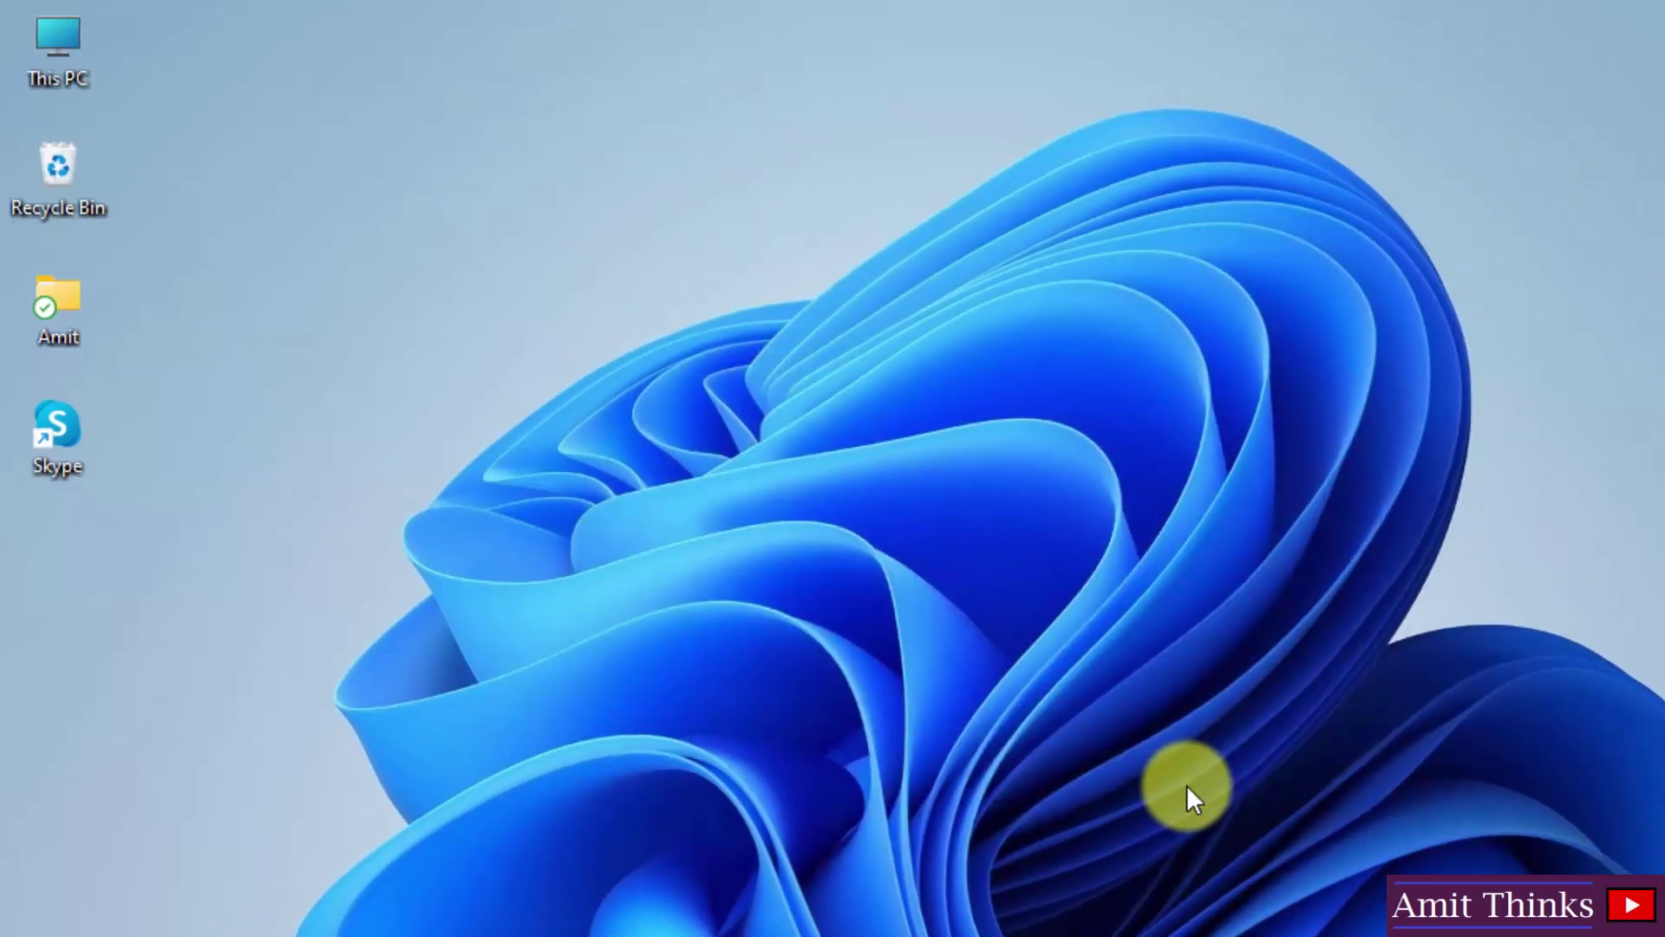
click(806, 911)
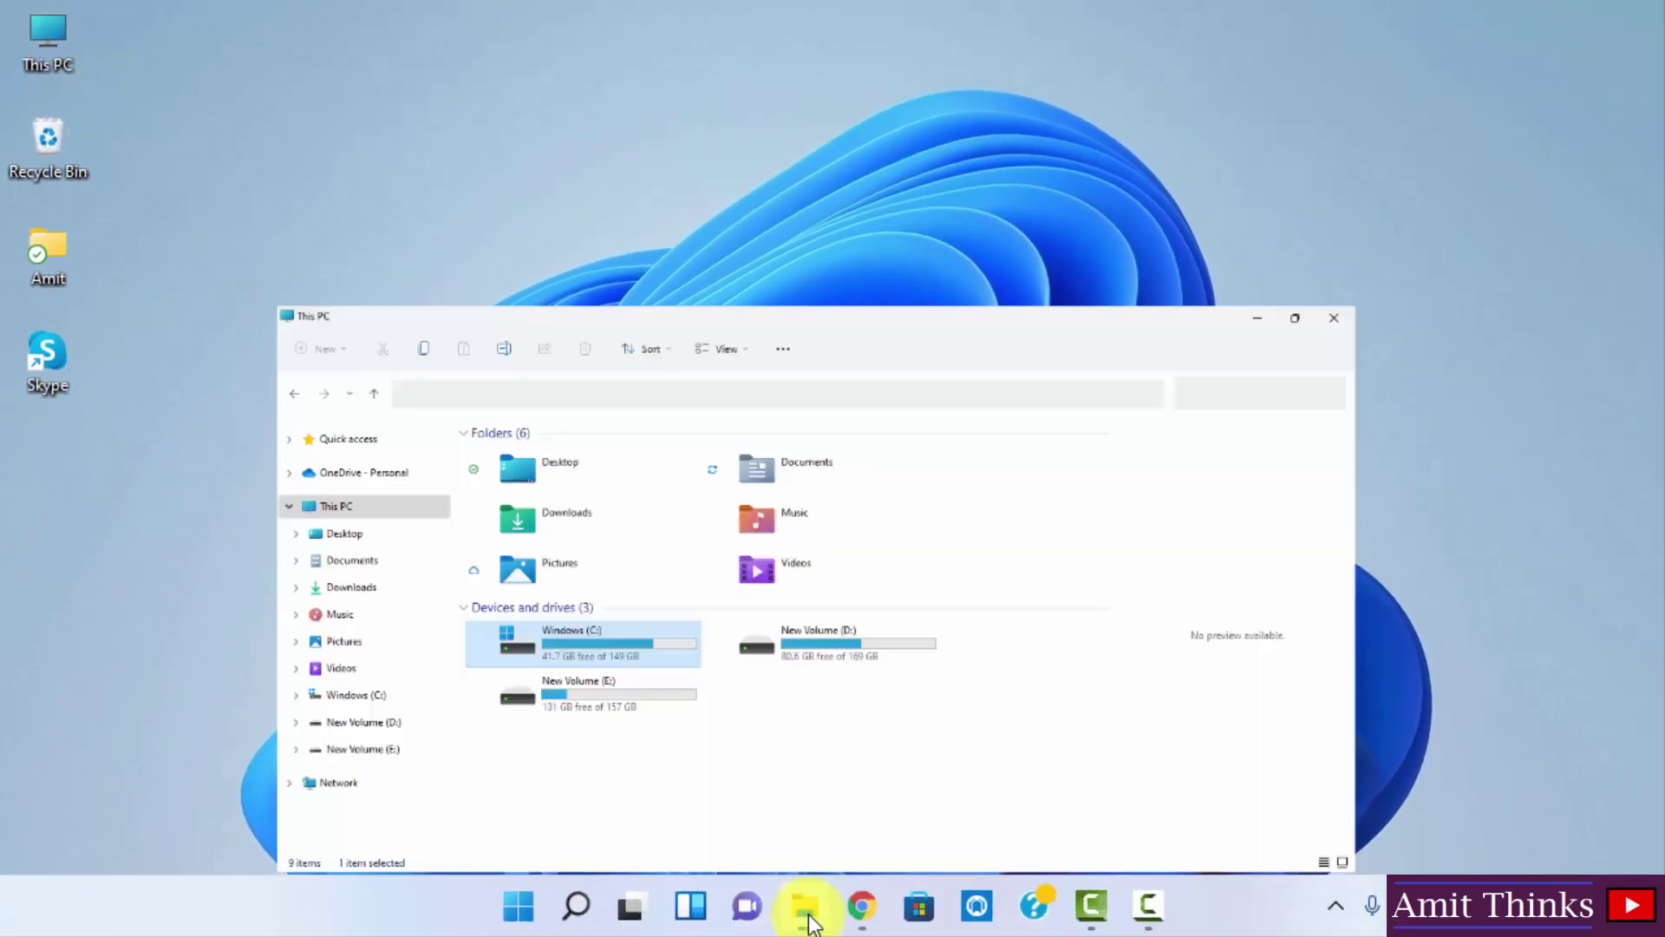
double_click(584, 538)
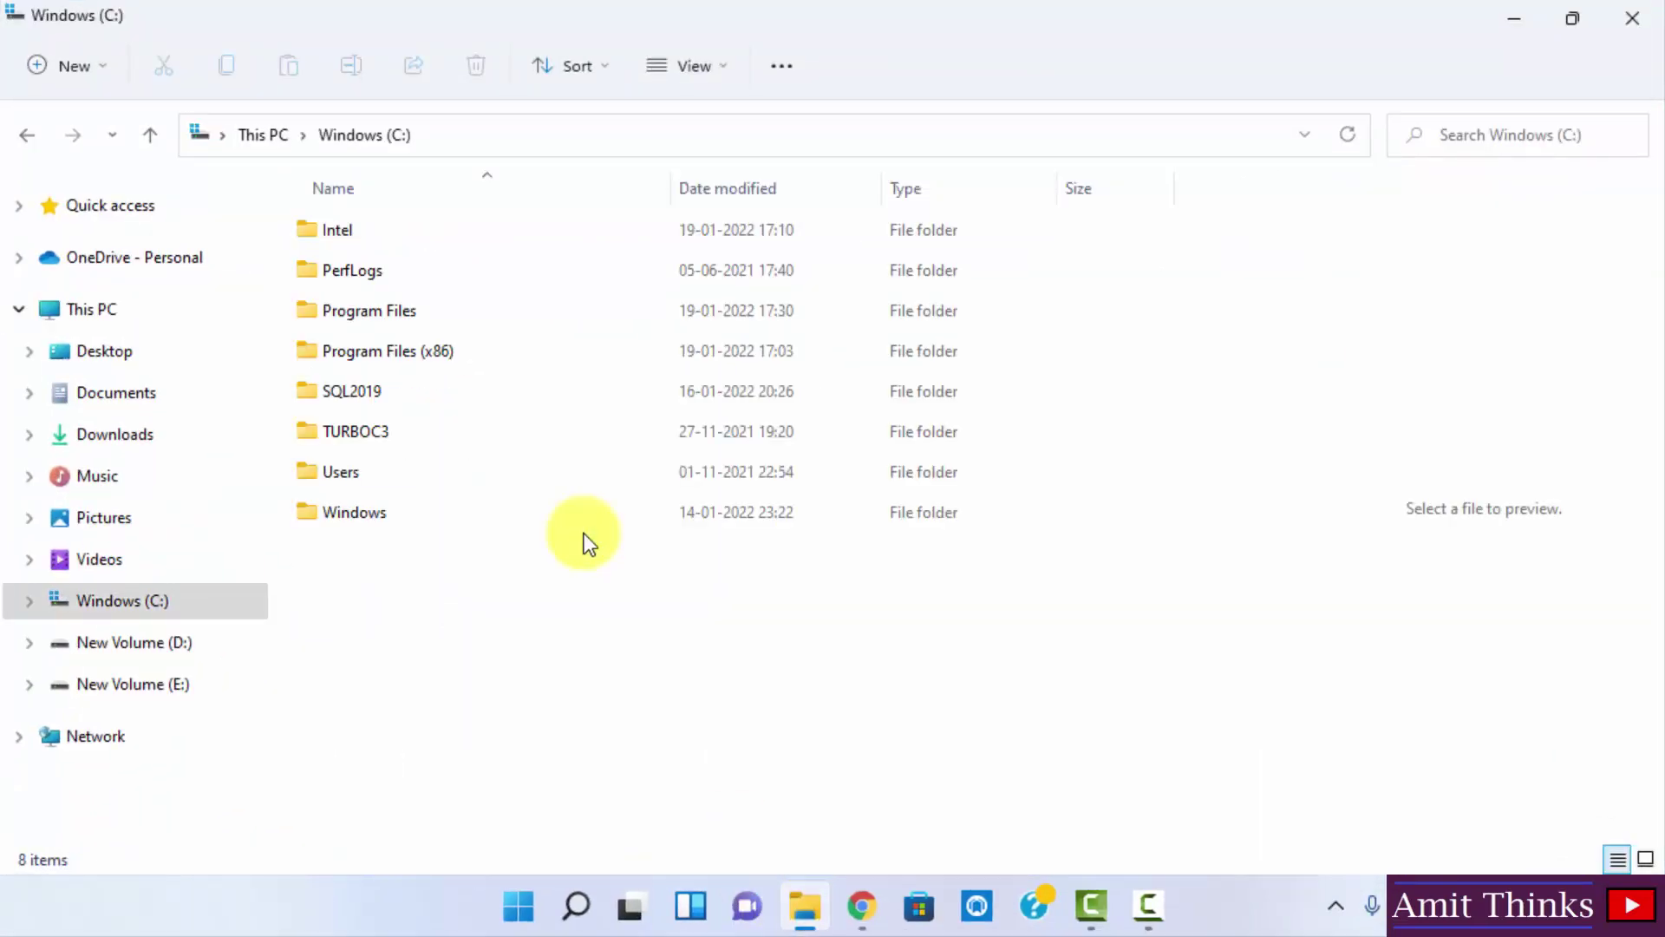
double_click(433, 321)
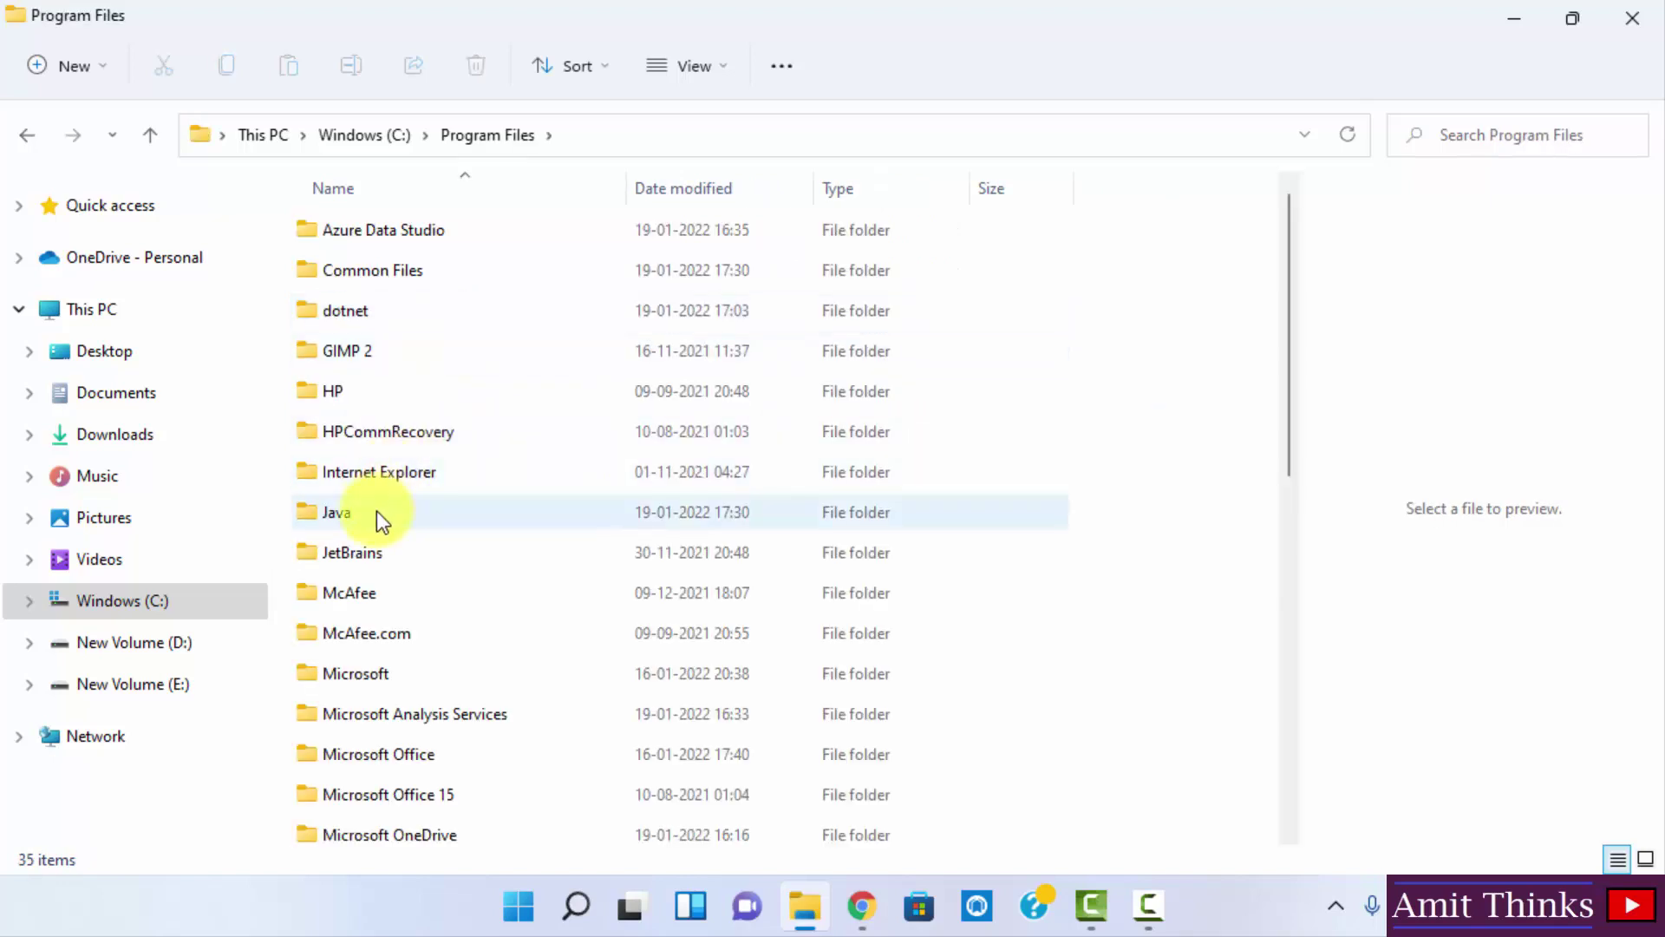
double_click(378, 513)
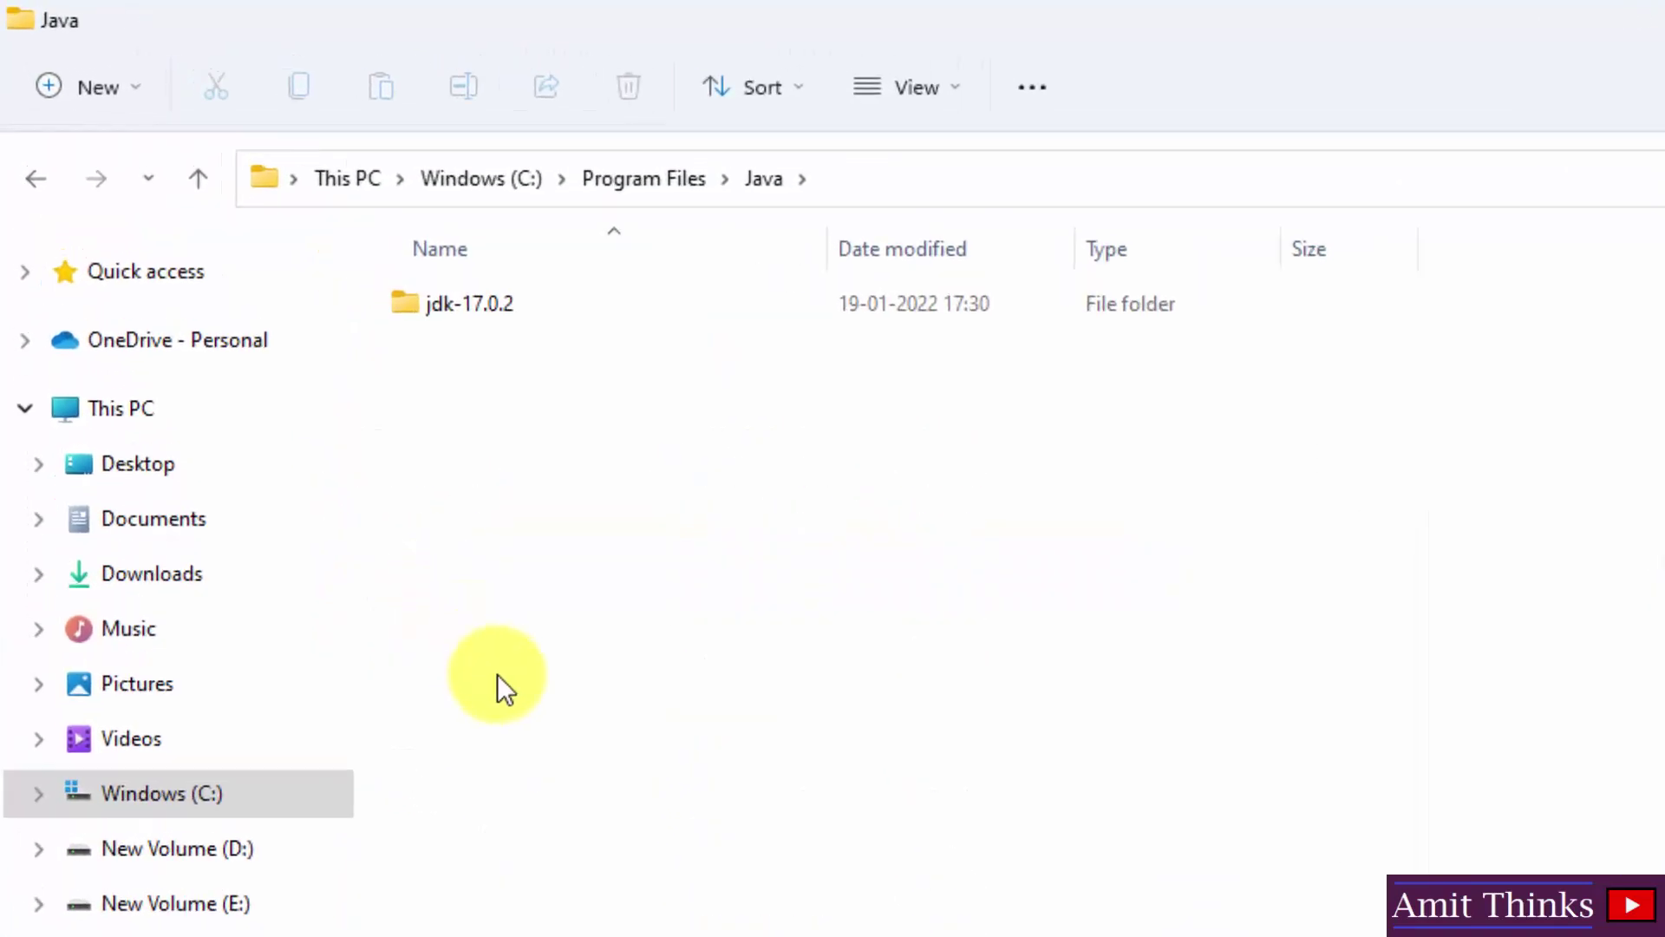
double_click(537, 314)
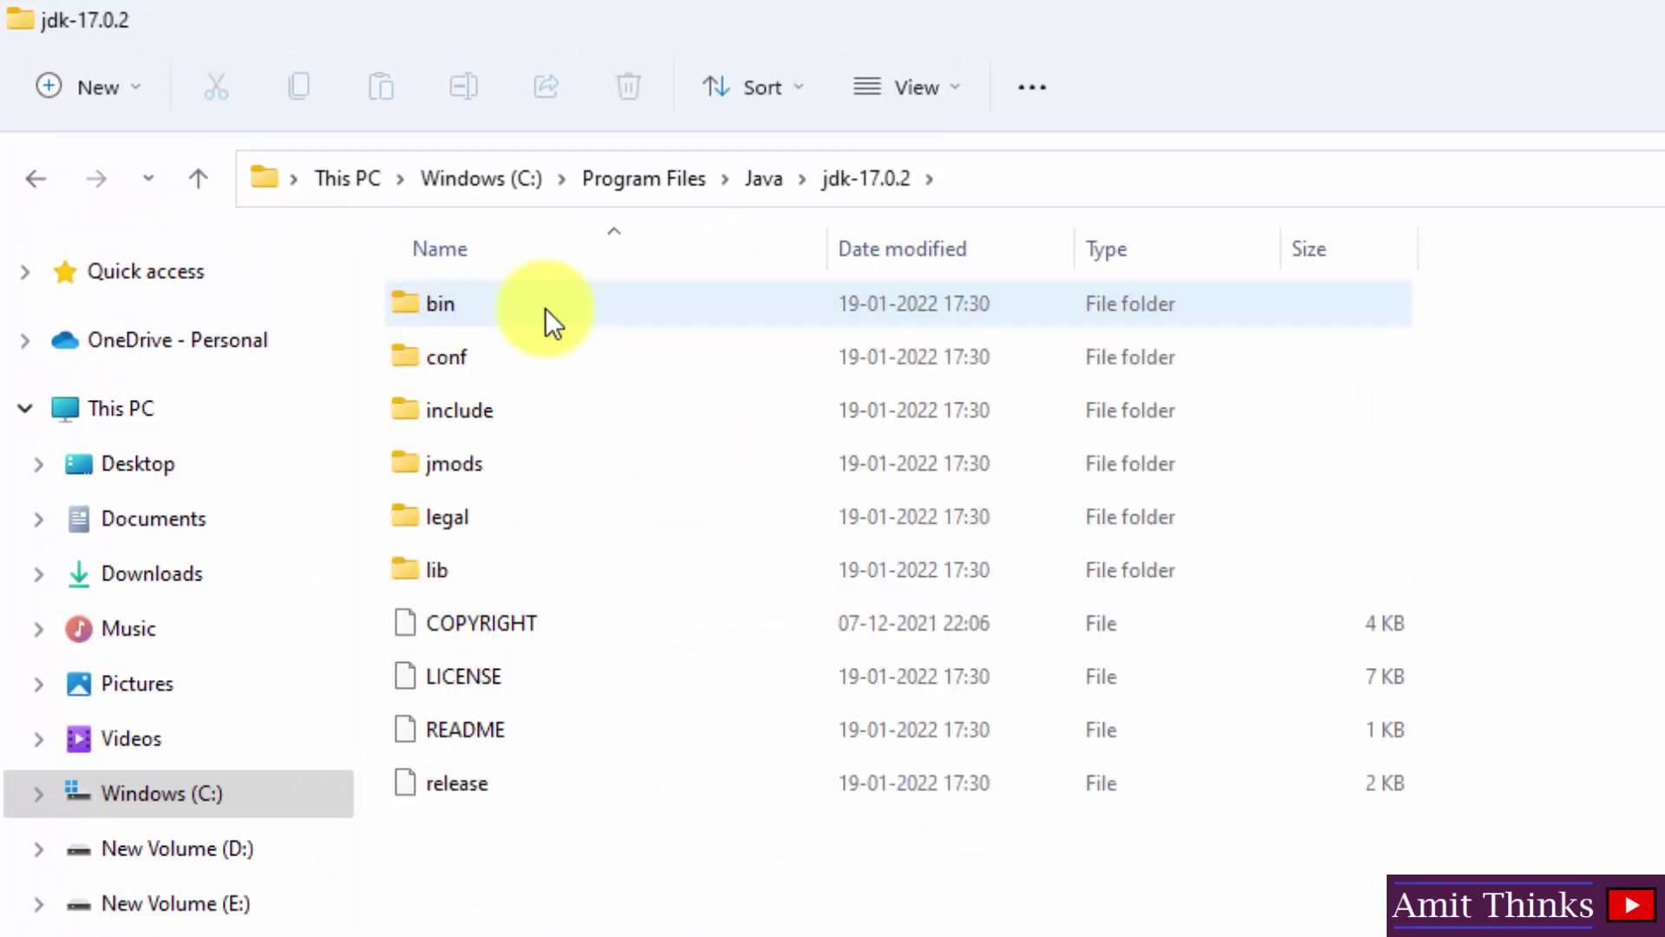
click(545, 309)
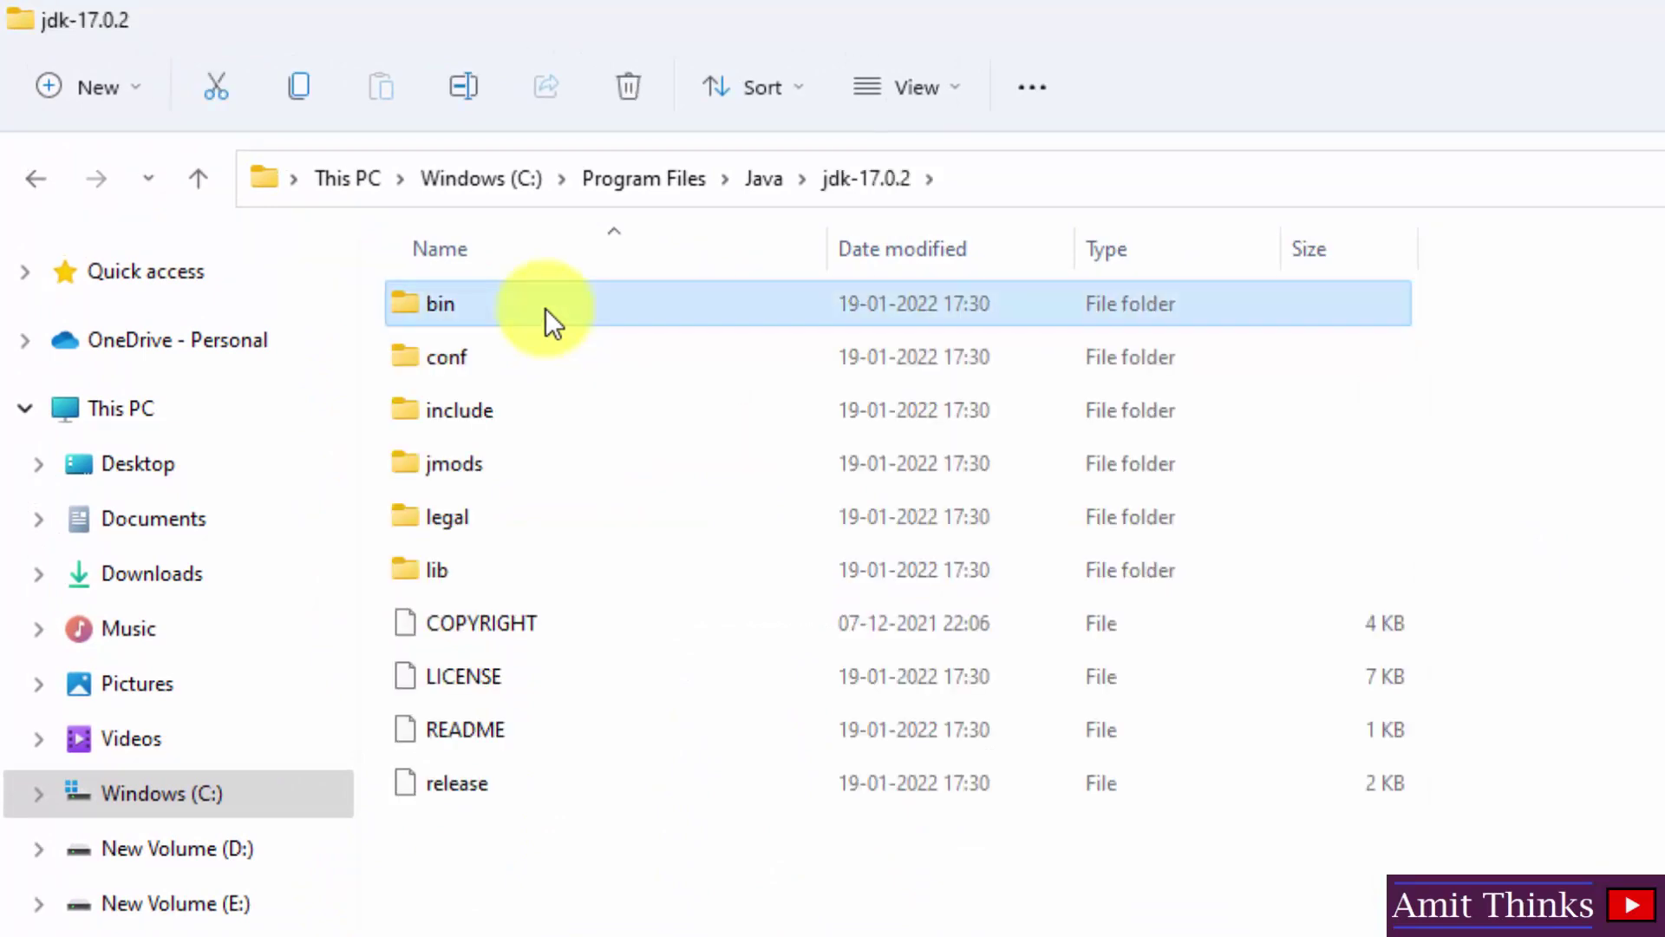
double_click(545, 309)
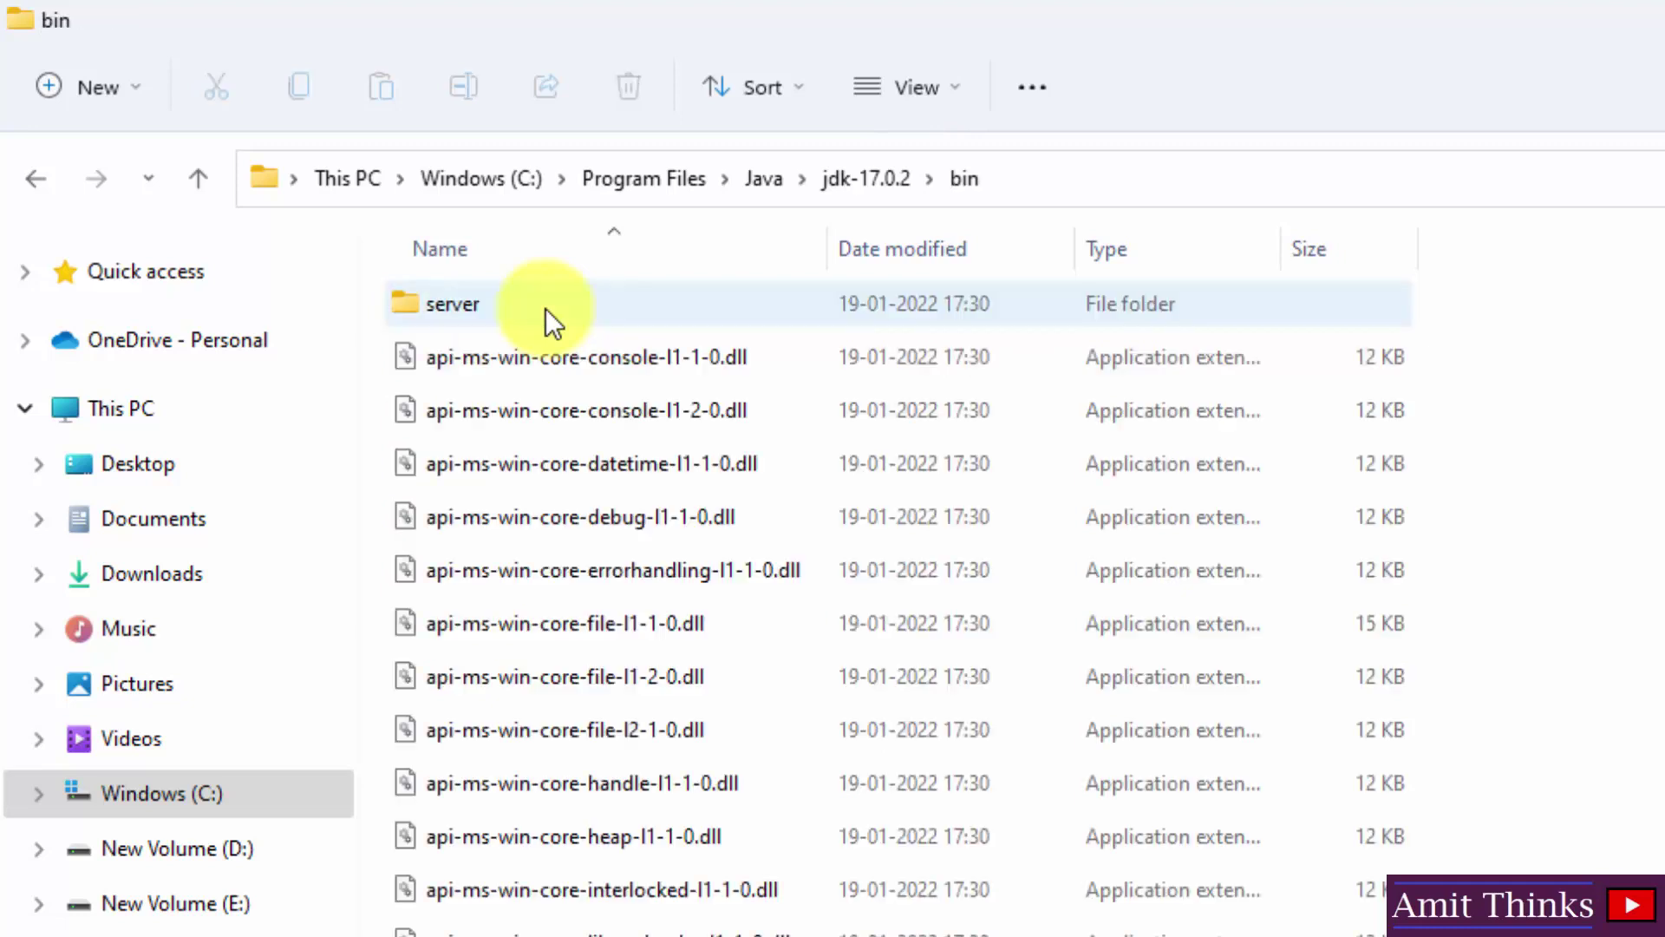
Step: Copy the bin folder path from the address bar and minimize File Explorer
click(1066, 184)
right_click(504, 180)
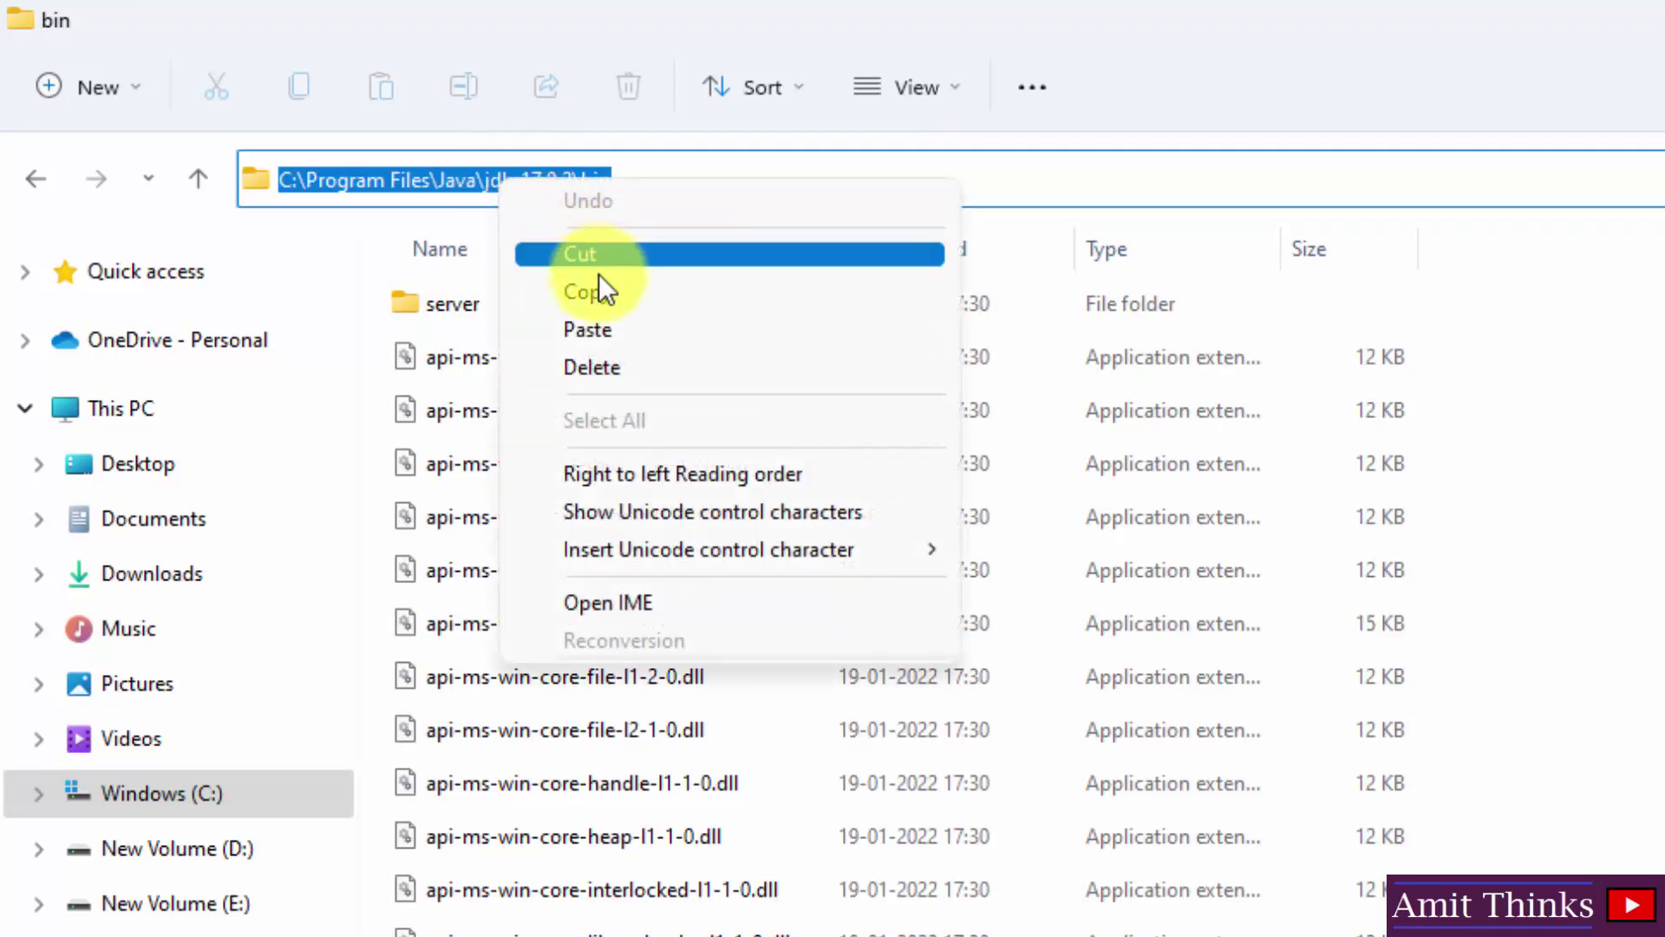
click(606, 291)
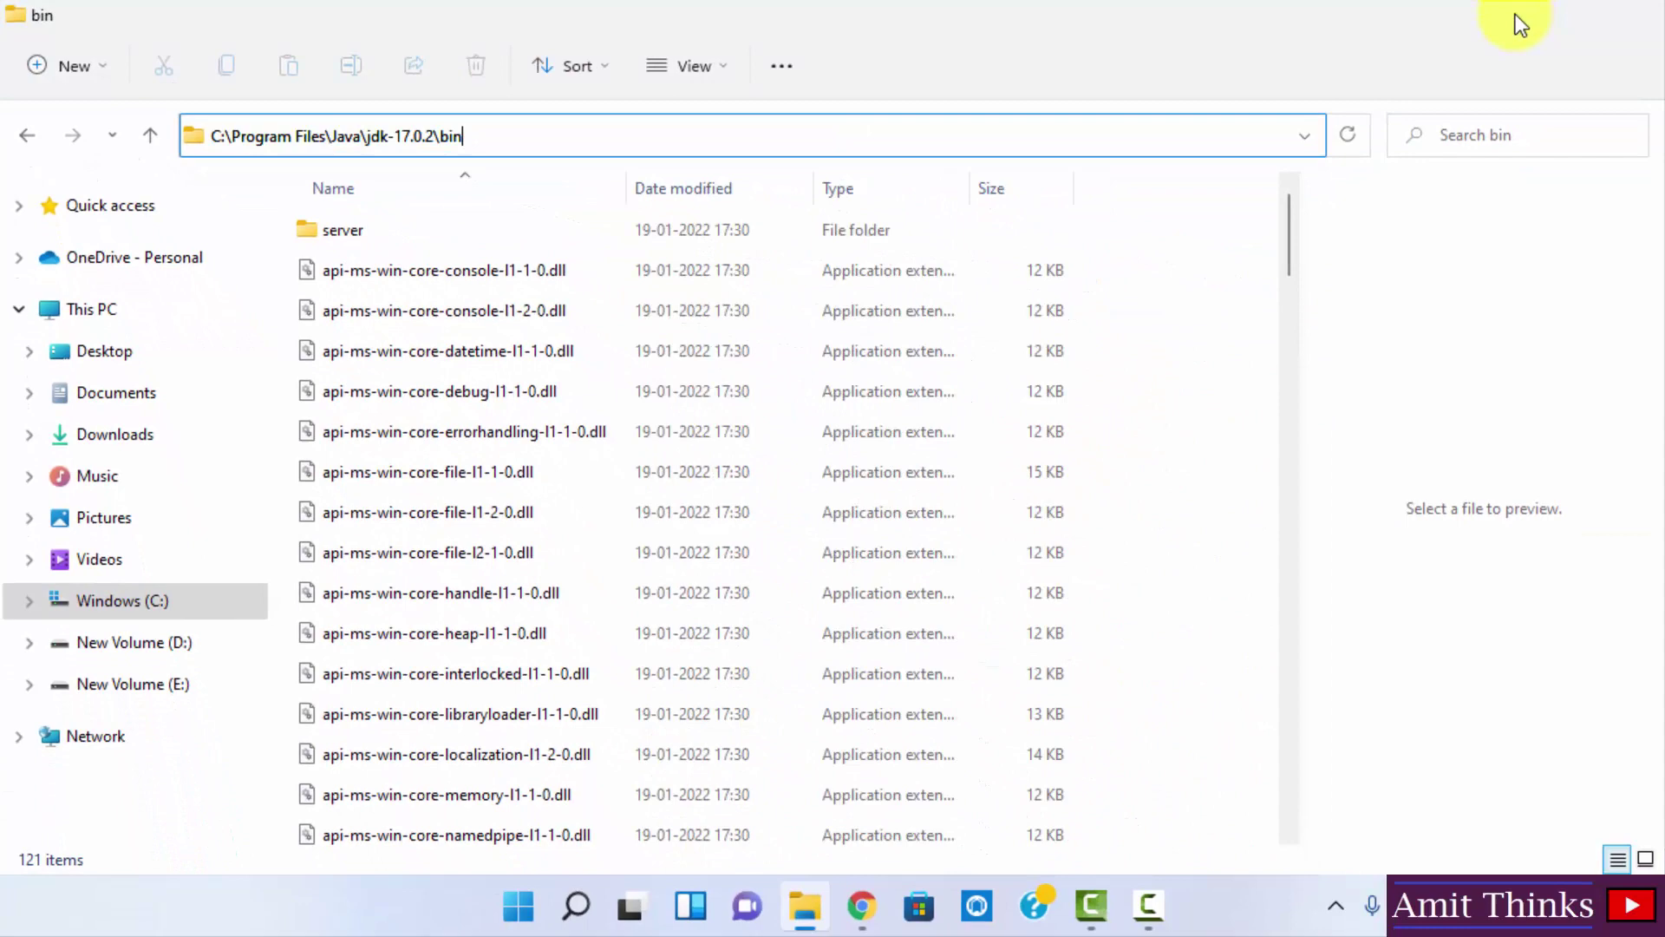
click(1516, 14)
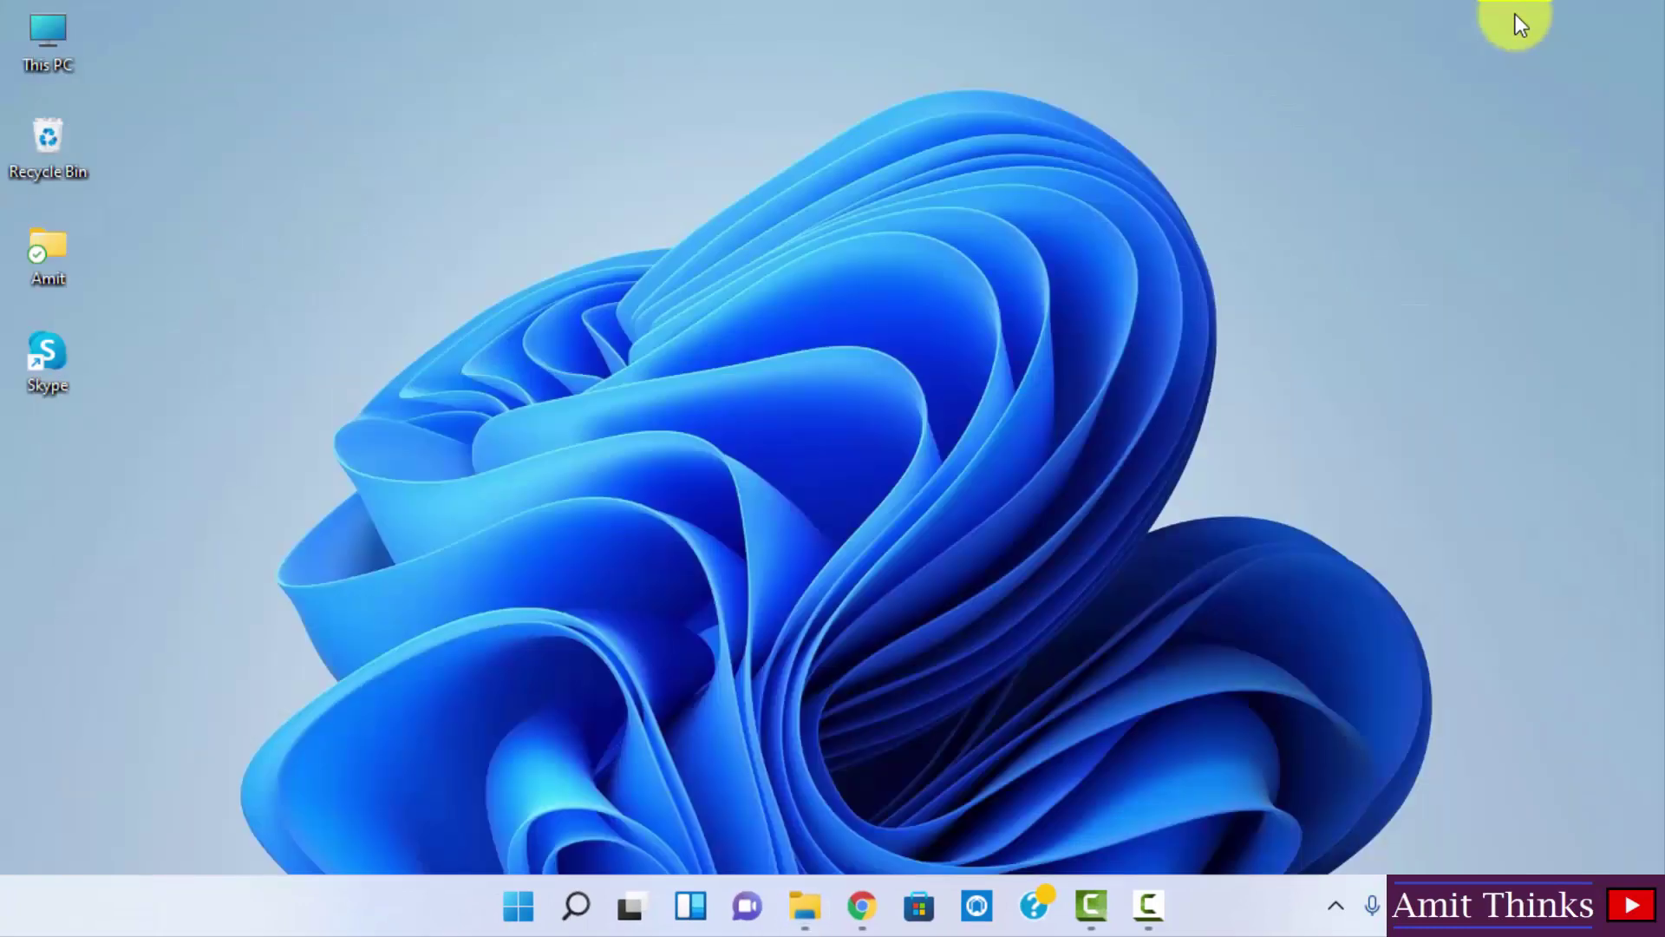
Step: Search Start for 'environment variables' and launch 'Edit the system environment variables'
click(572, 905)
text(envi)
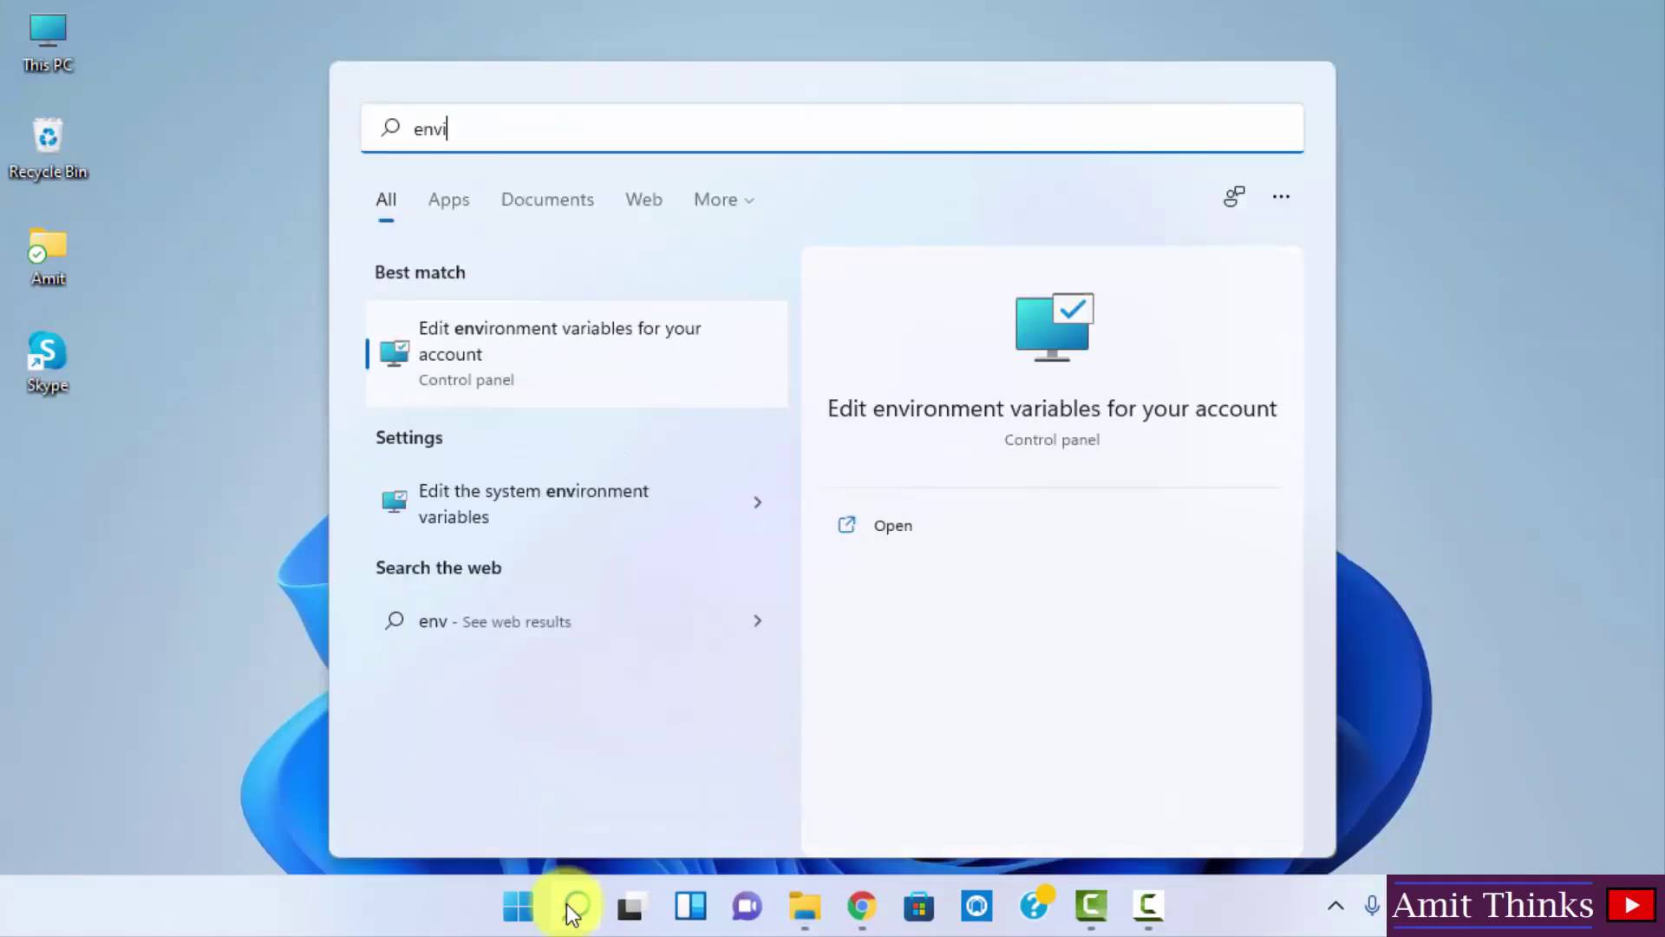
text(ronment variables)
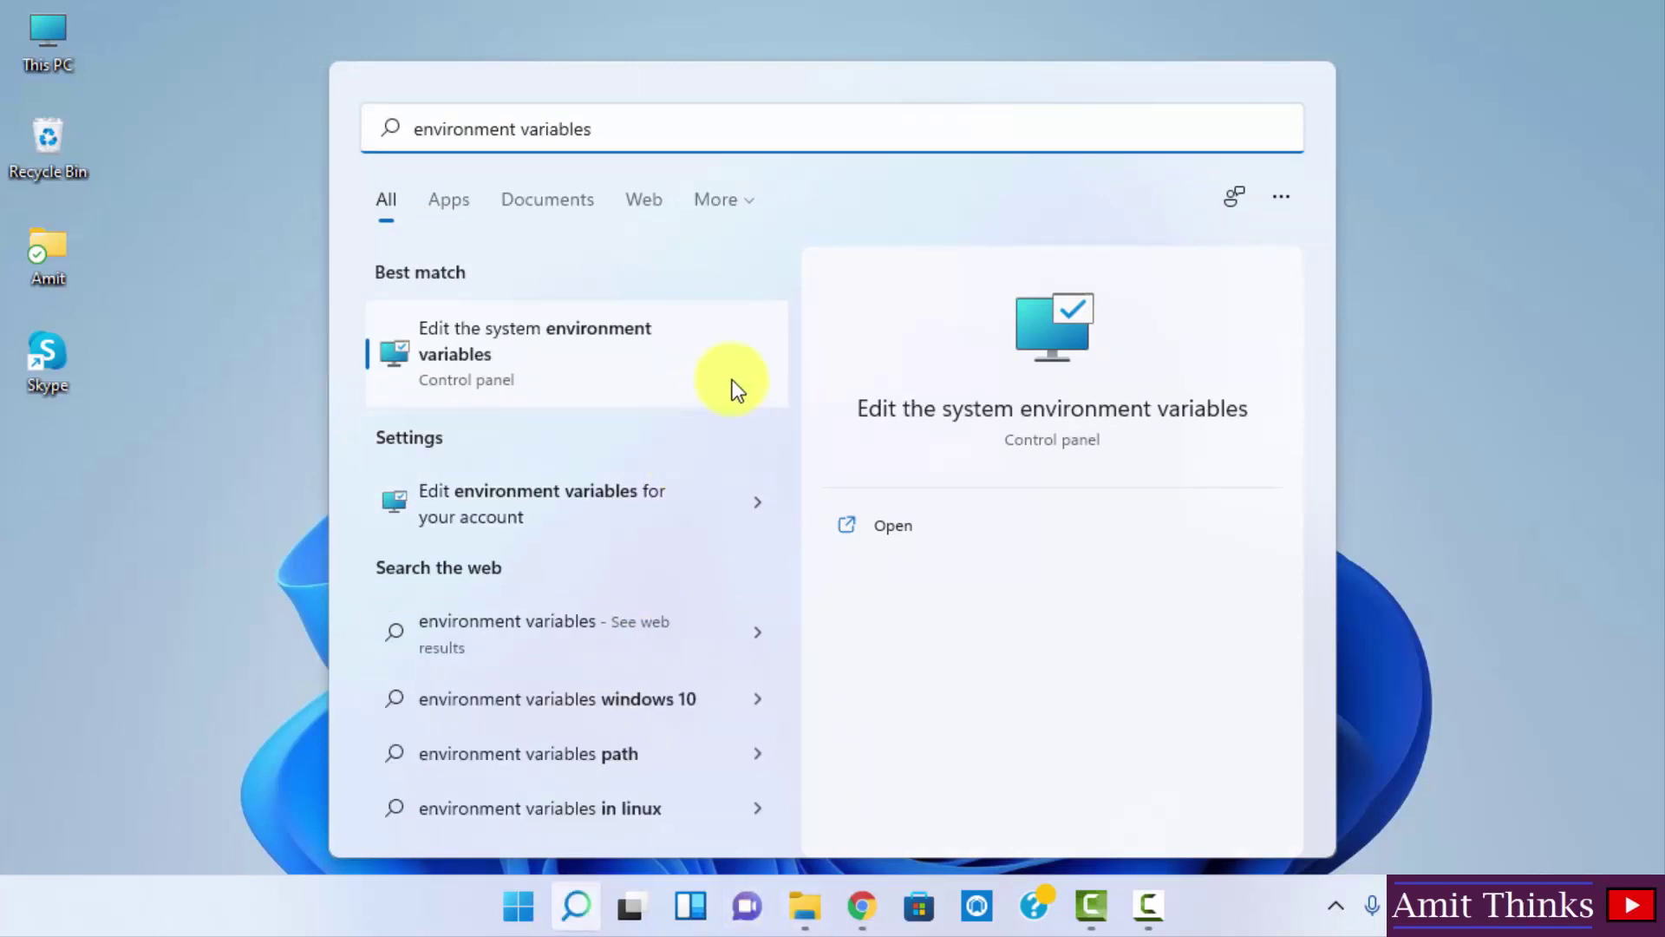
click(907, 524)
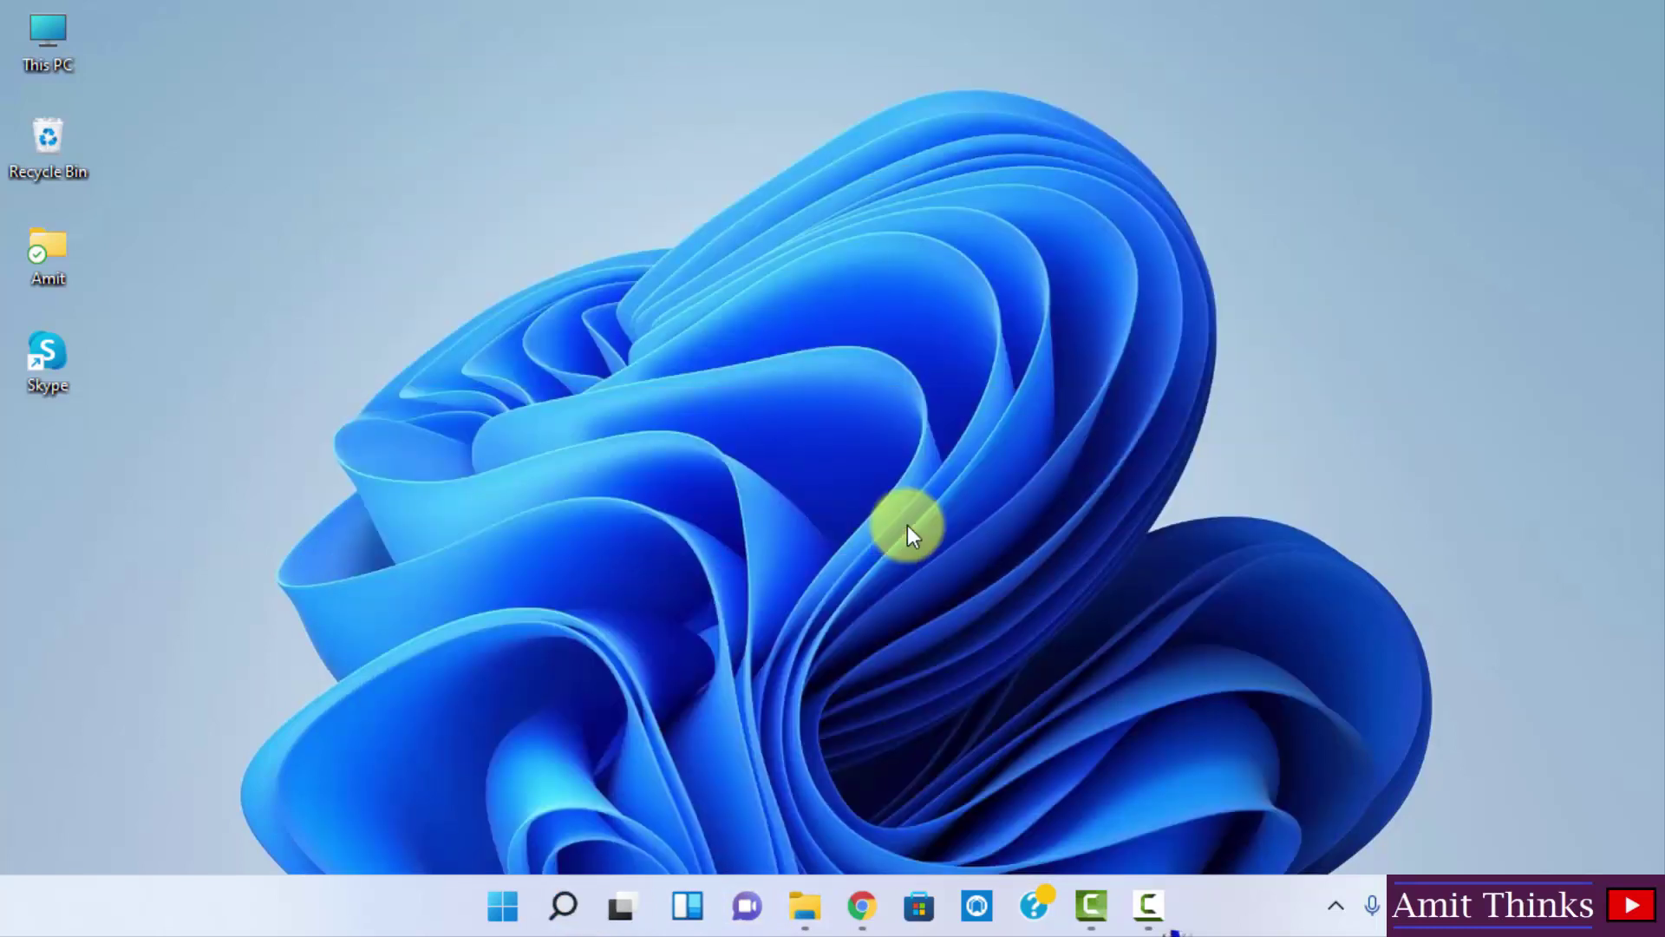
Step: Open Environment Variables and start editing the system Path variable
drag(607, 242, 602, 121)
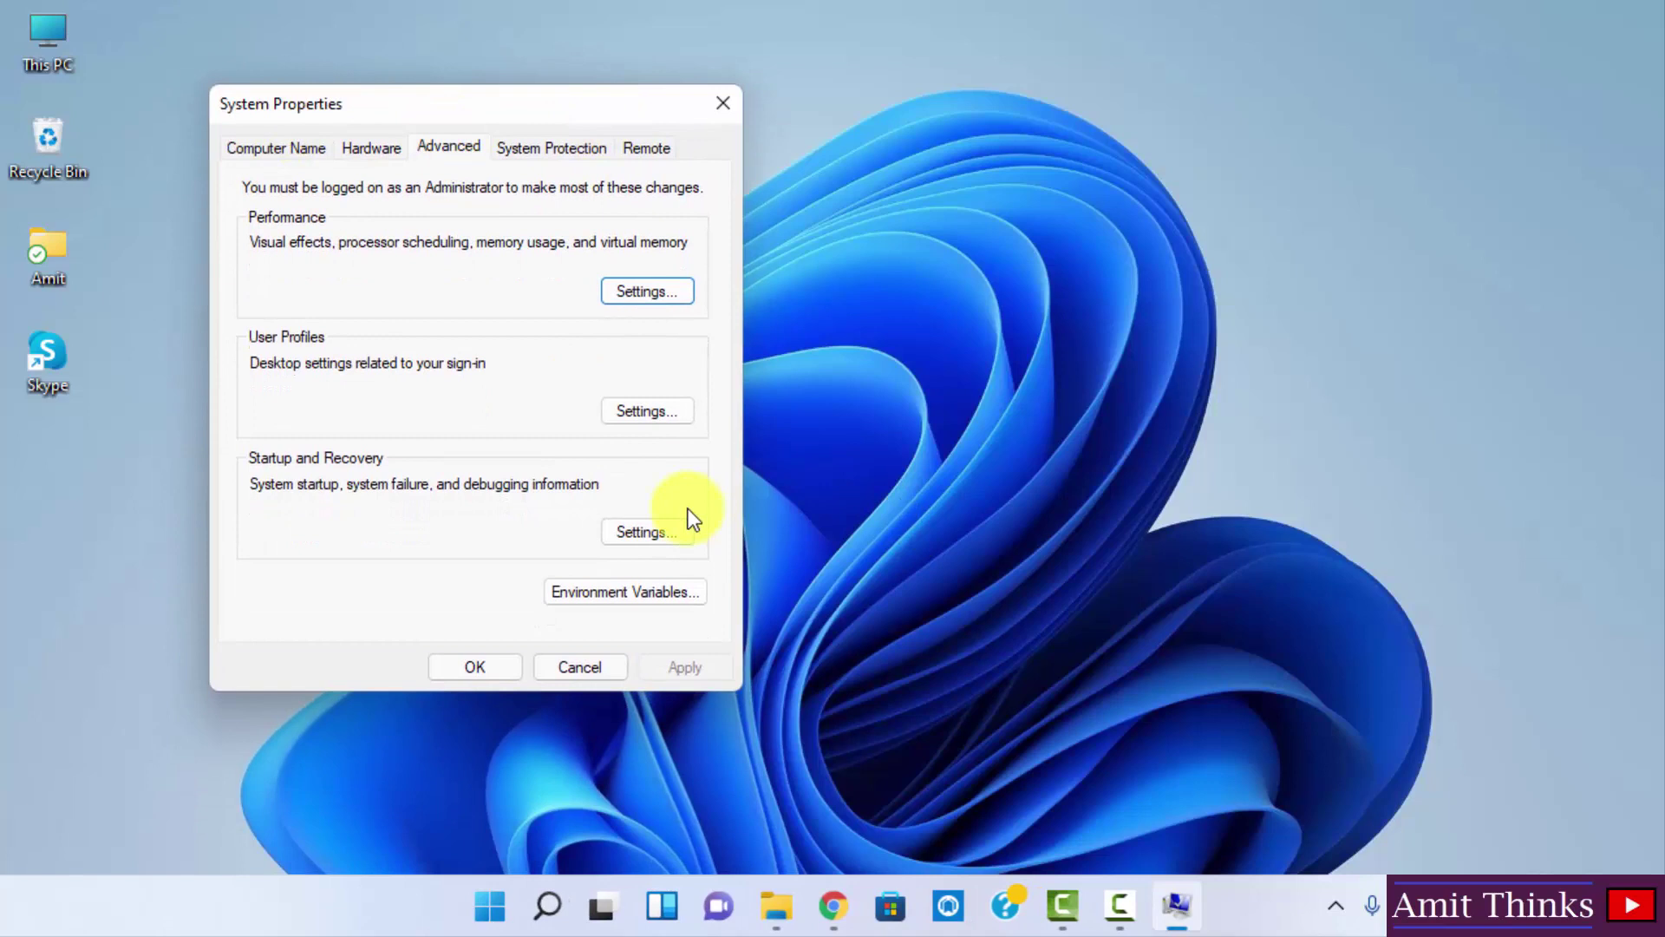
click(674, 602)
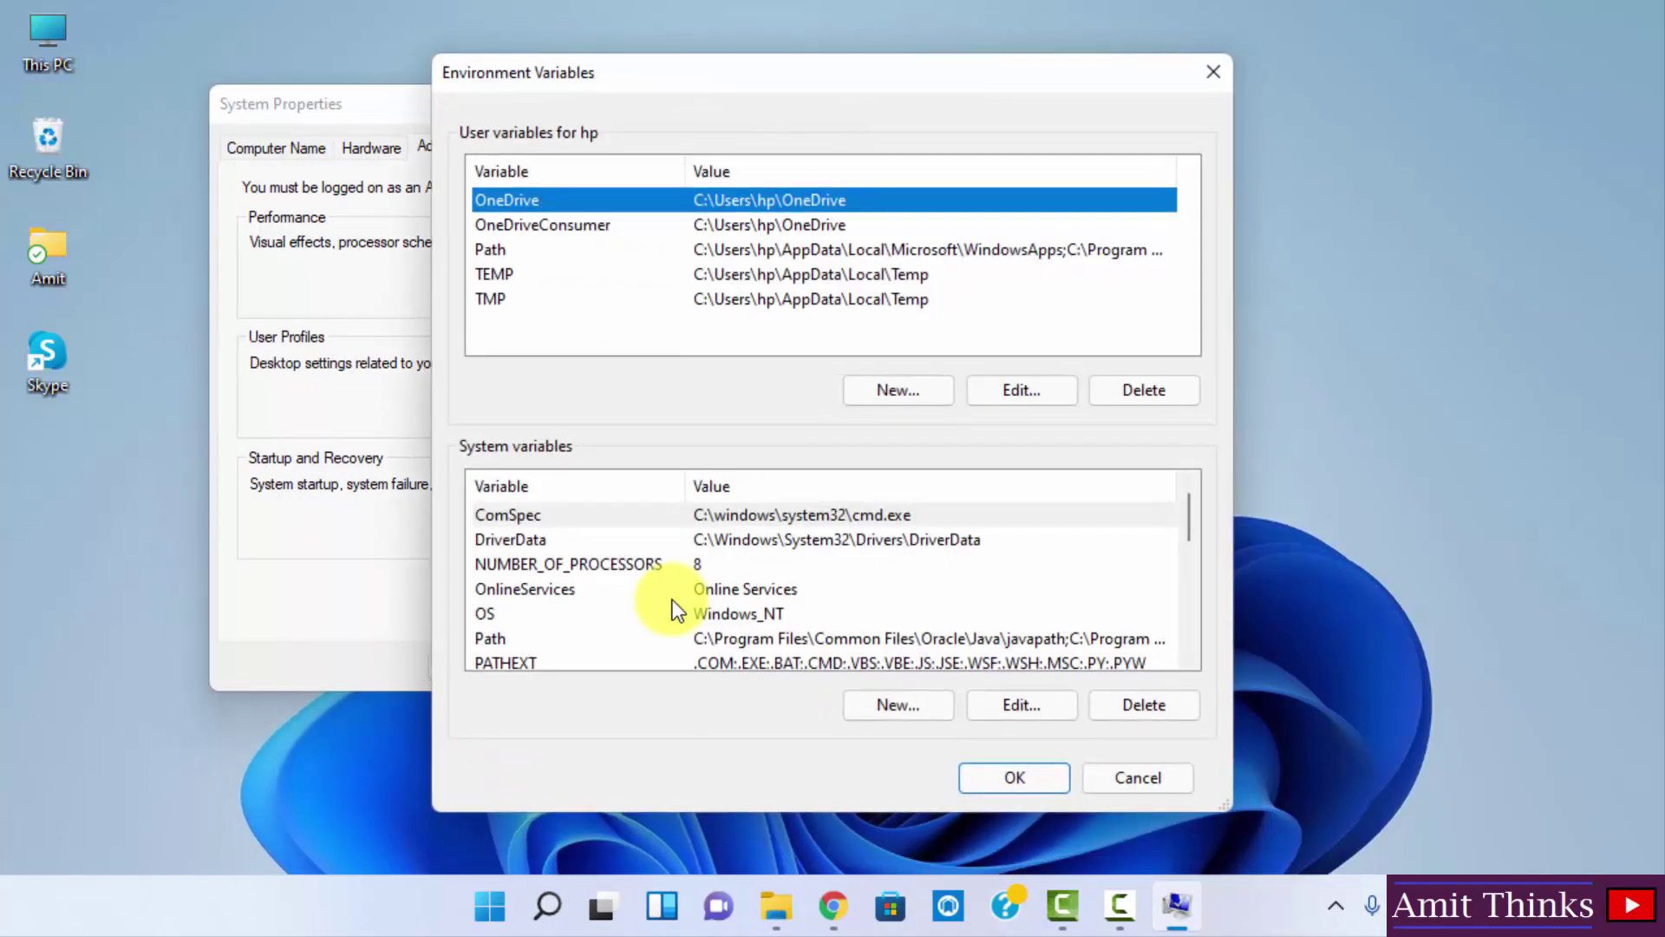
click(1189, 656)
click(1188, 656)
click(915, 589)
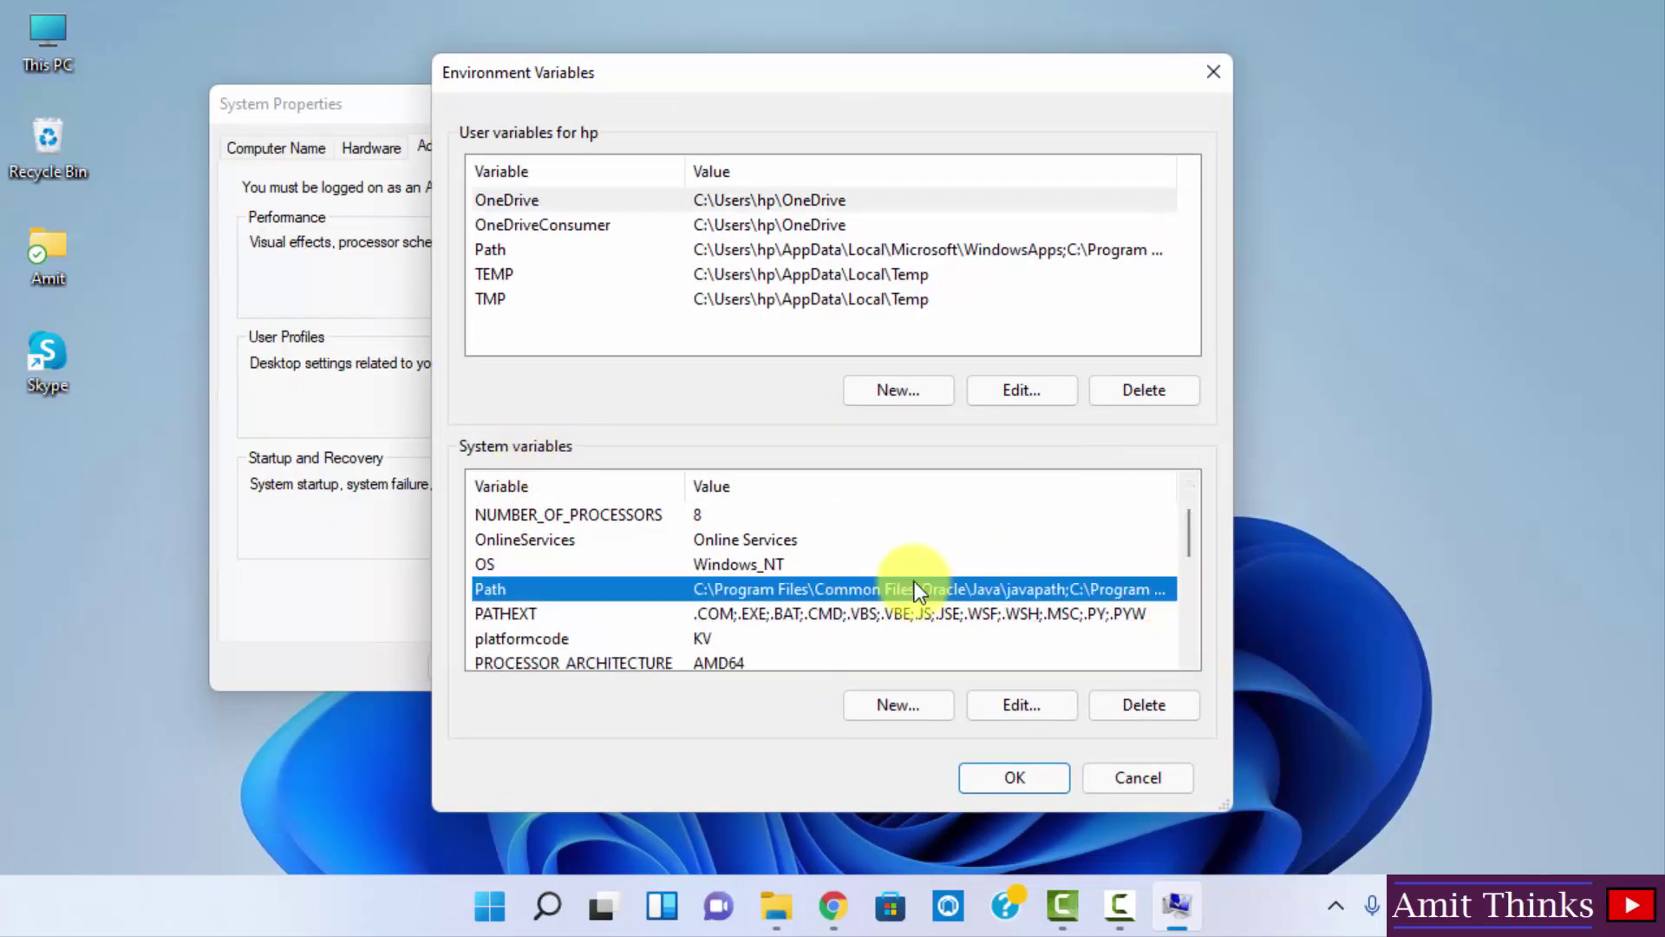
double_click(972, 589)
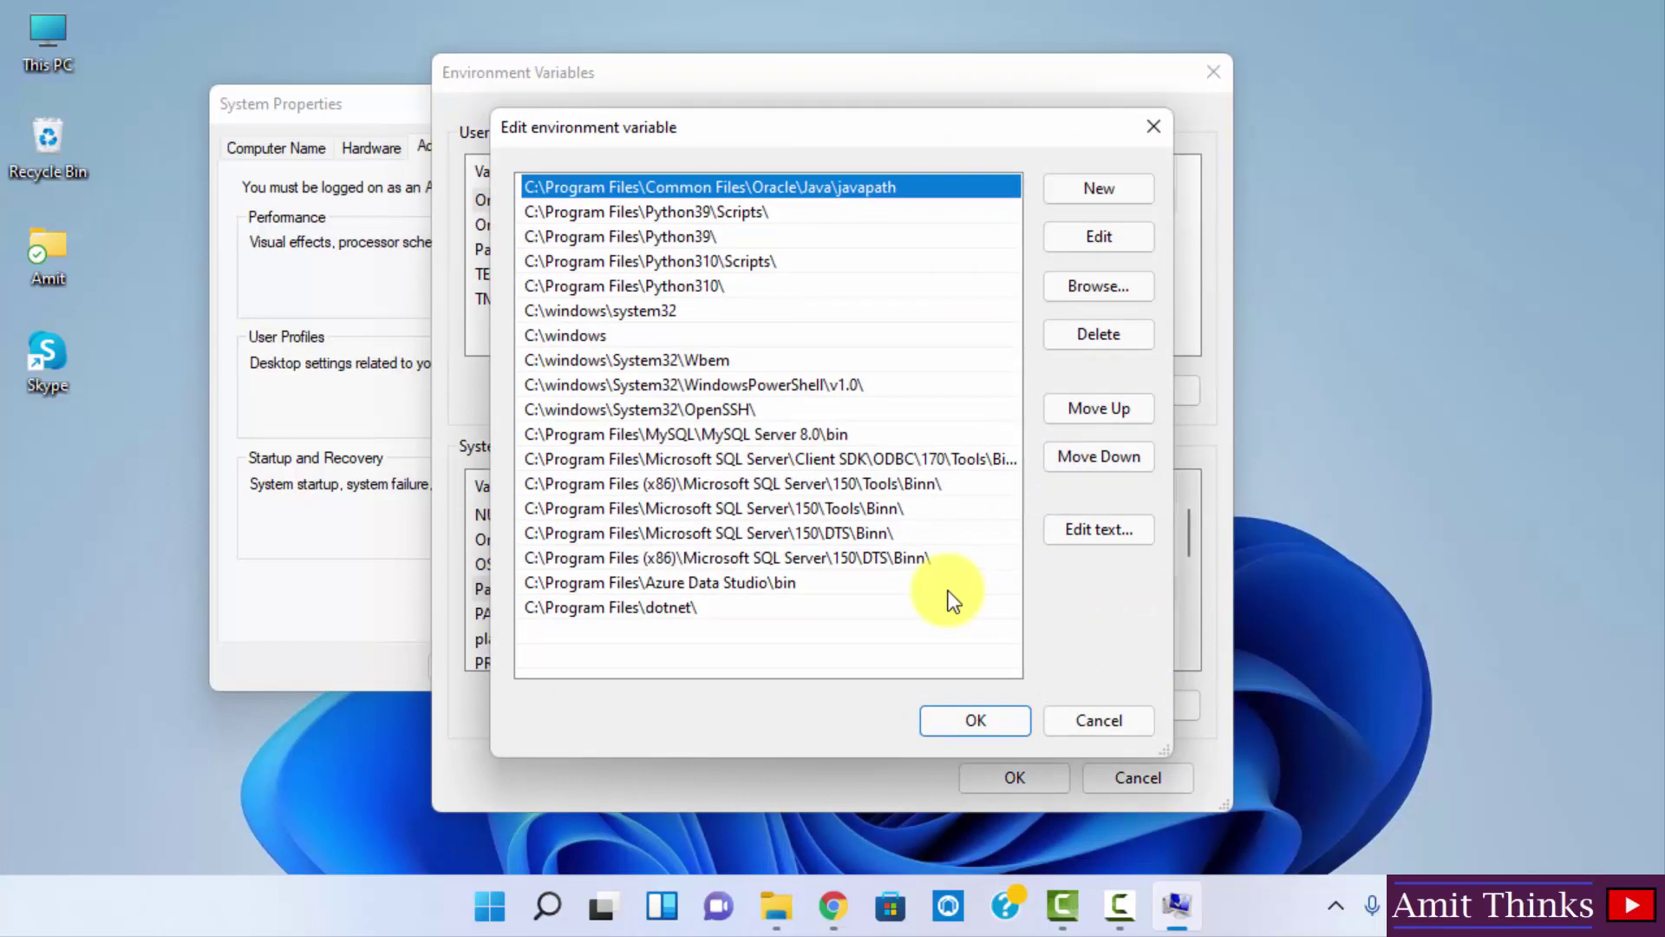
Step: Add C:\Program Files\Java\jdk-17.0.2\bin as a new Path entry
click(1098, 189)
right_click(533, 628)
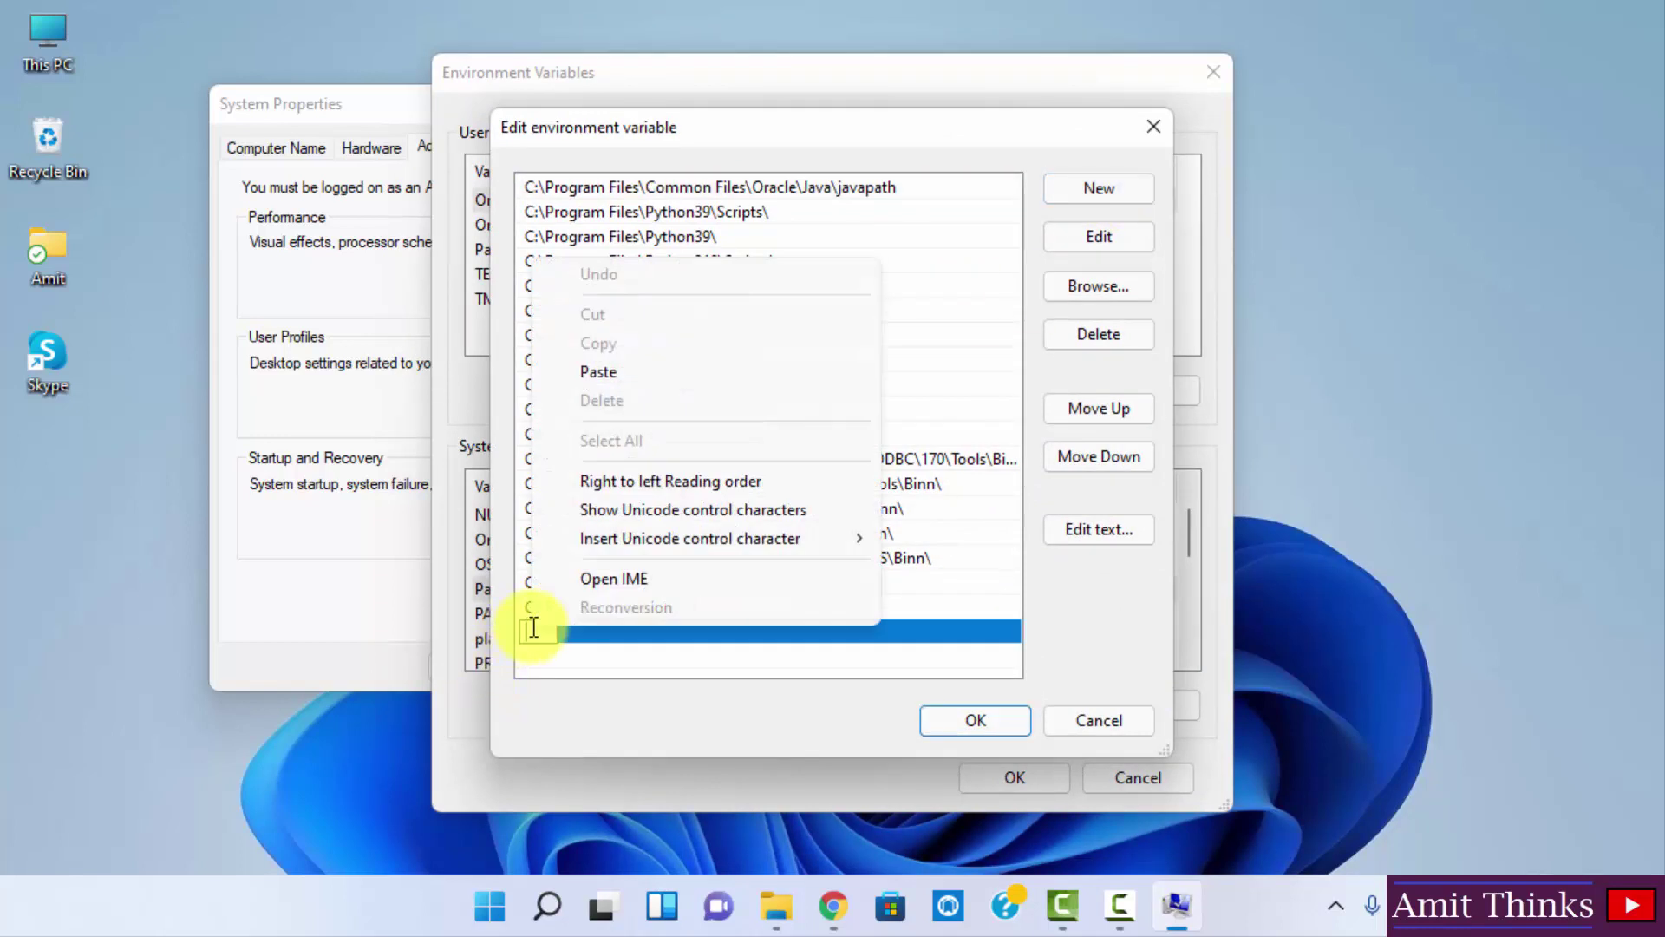
click(667, 370)
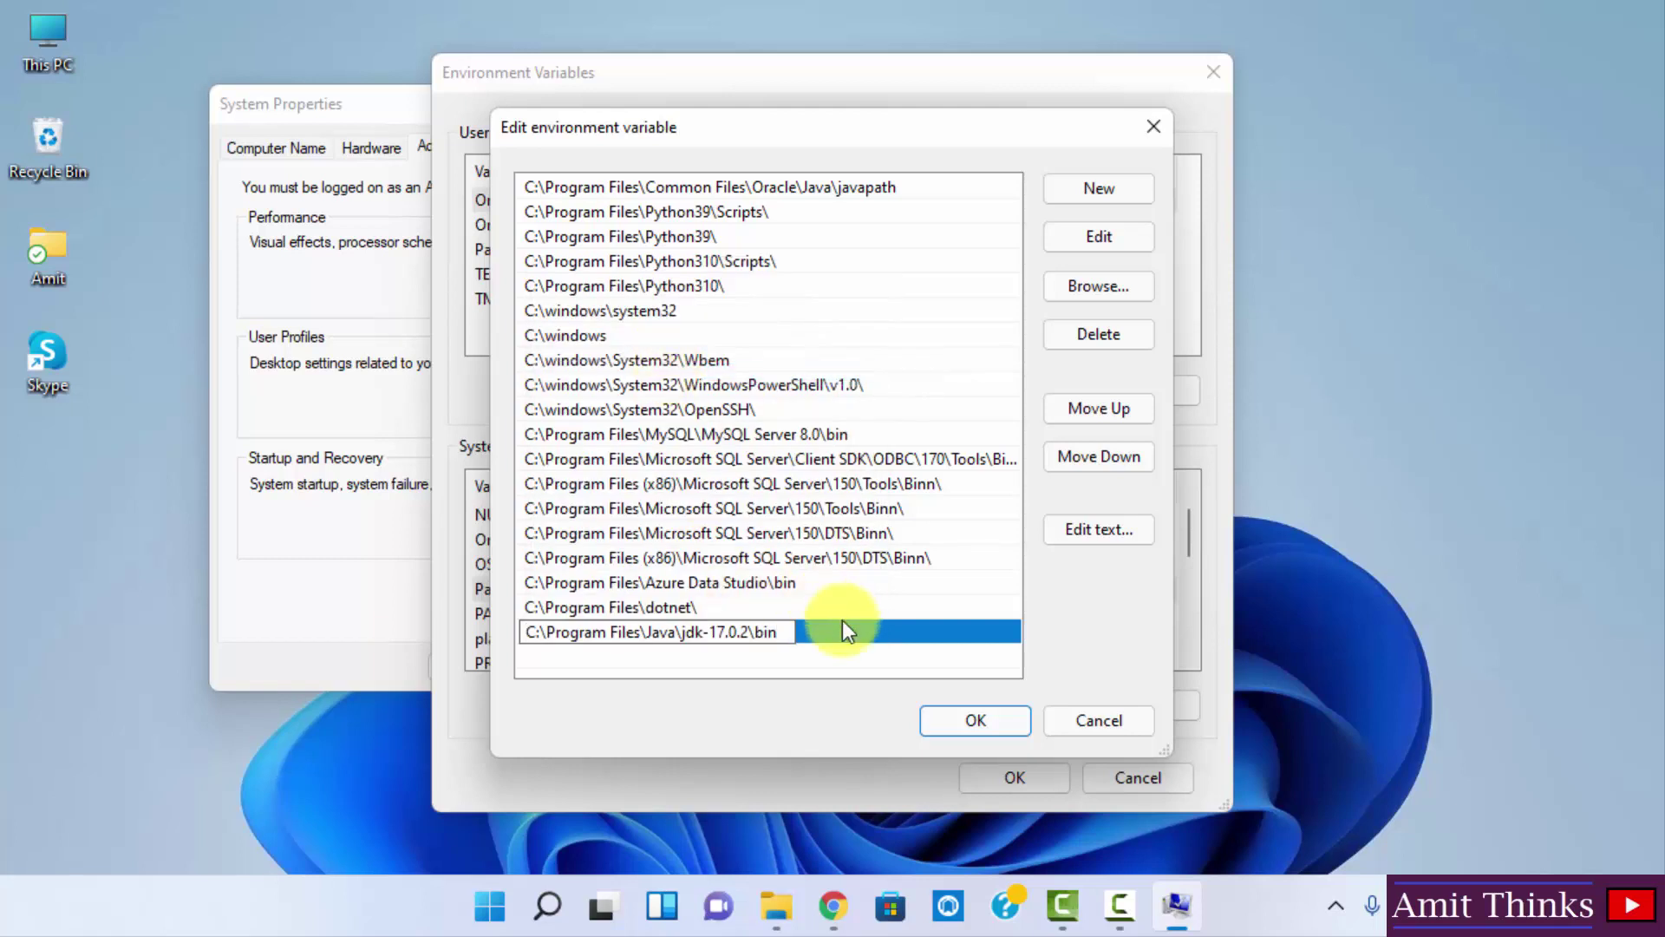
click(766, 643)
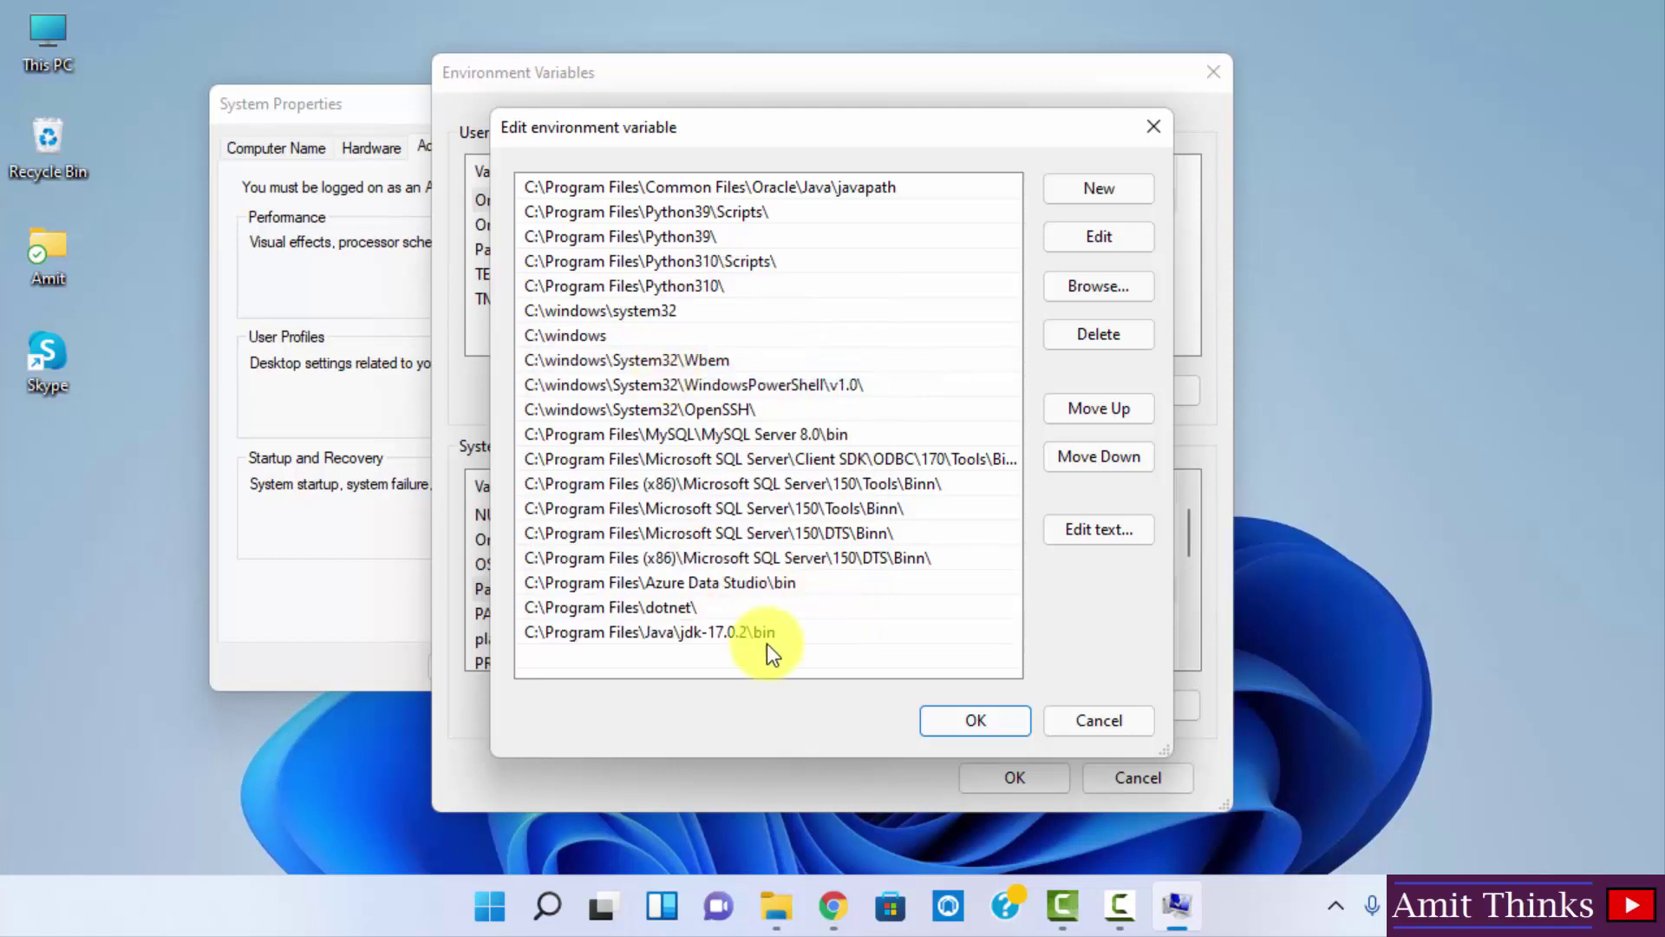
click(776, 906)
click(767, 132)
key(cmd+c)
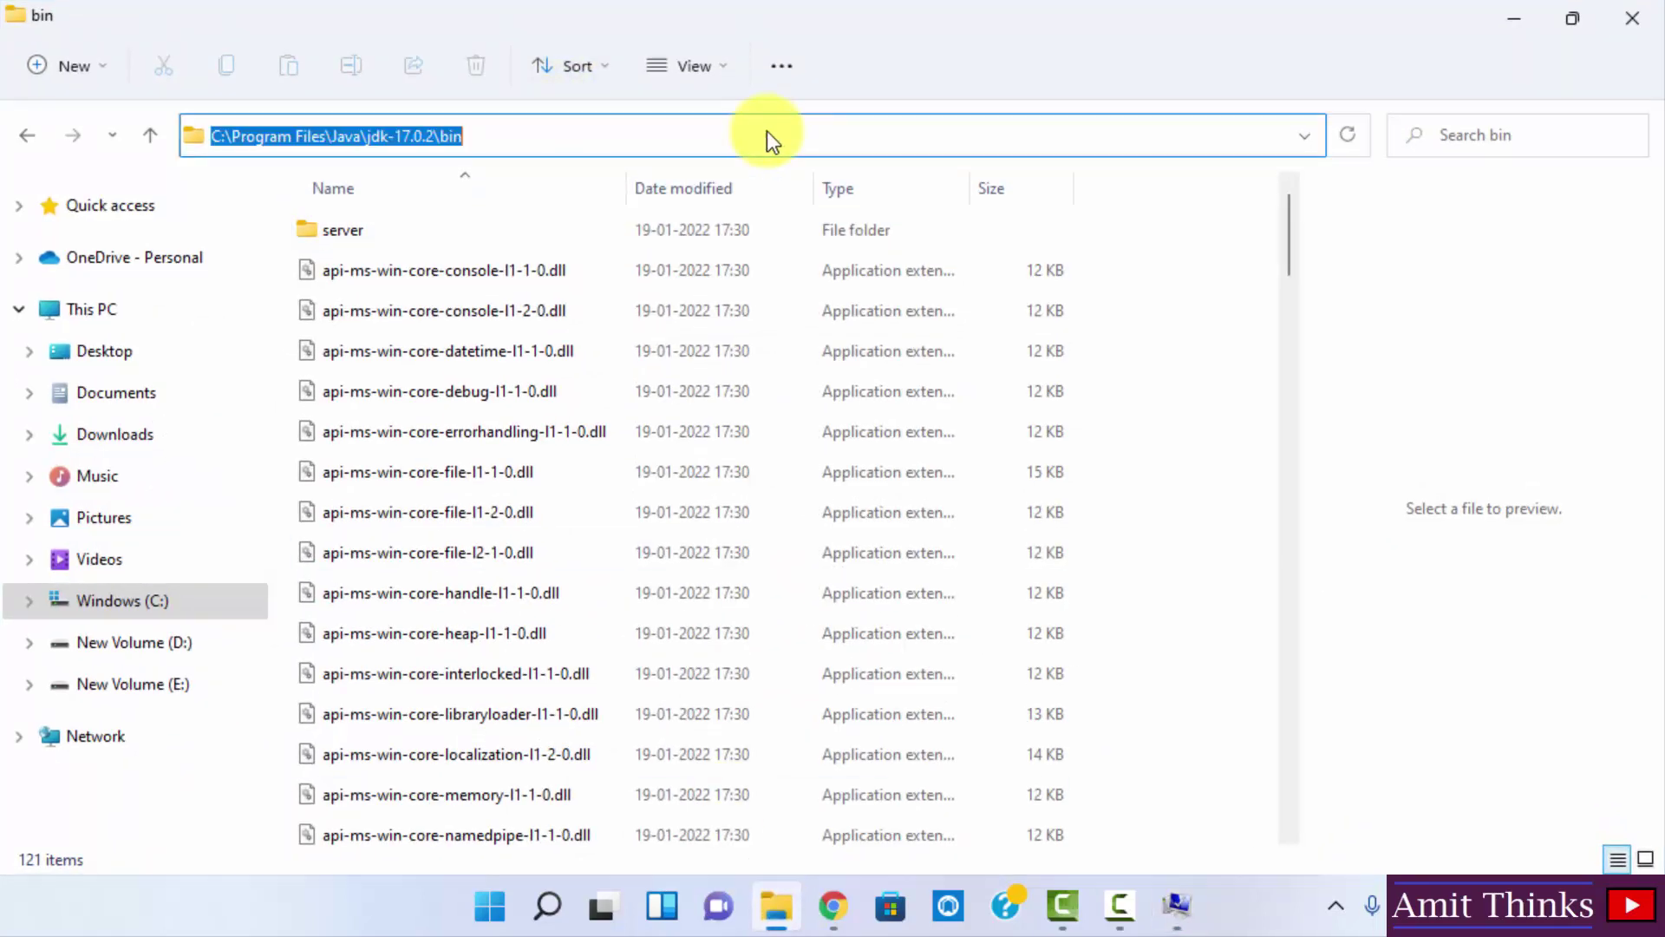
click(1508, 18)
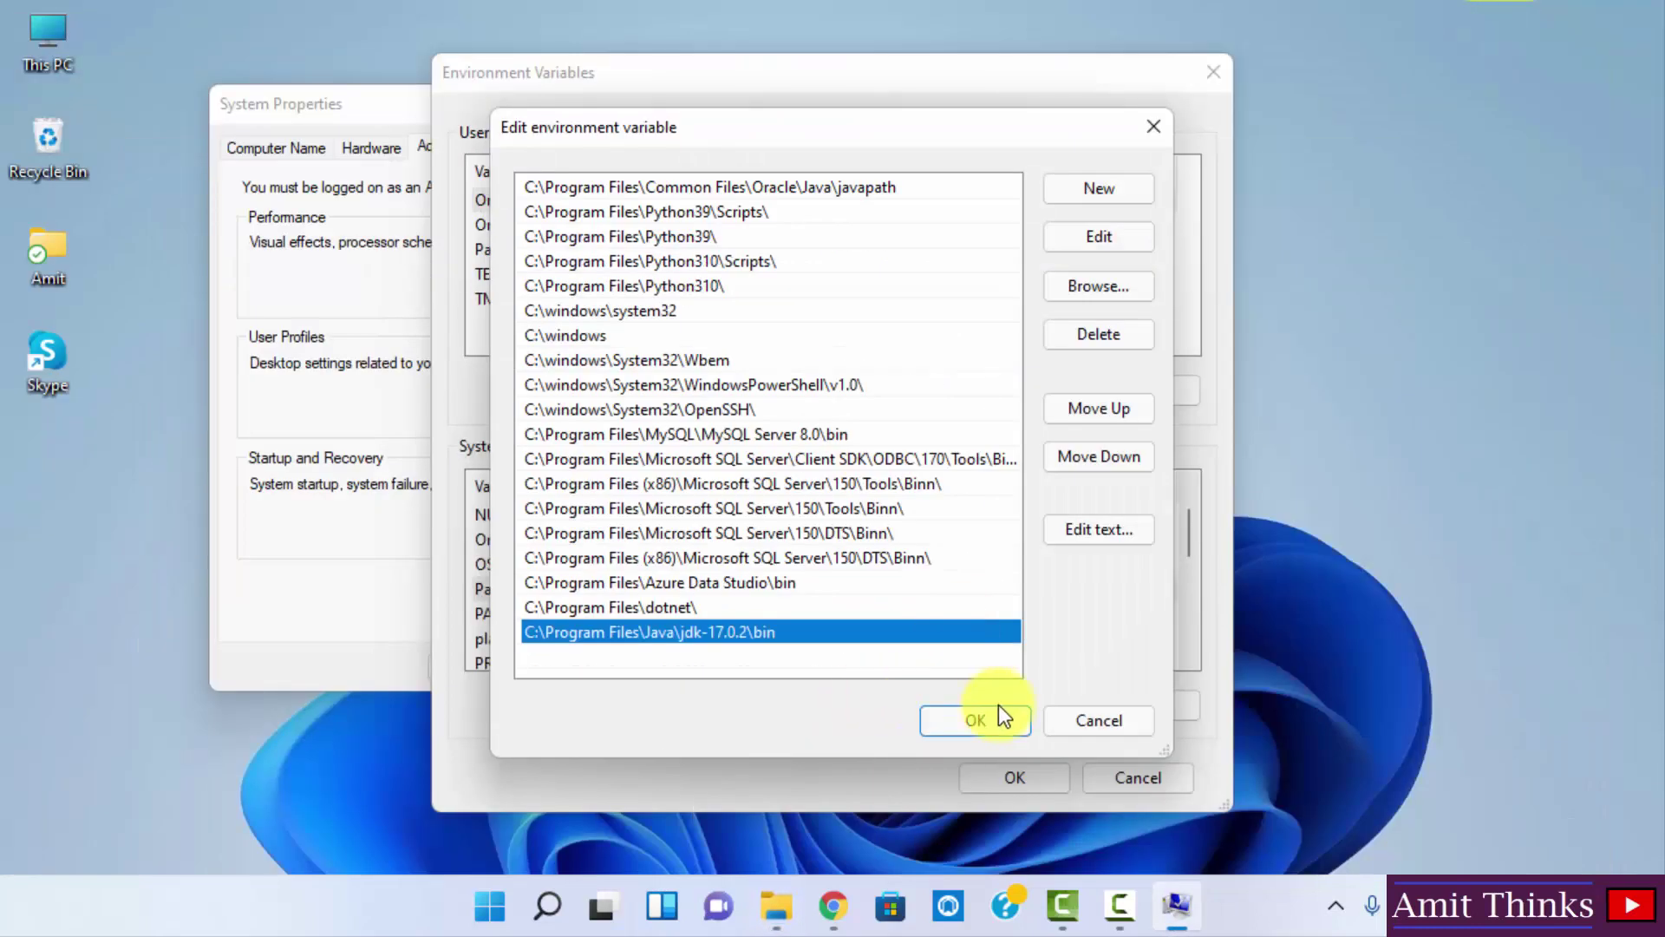
Step: Save the Path edit and create system variable JAVA_HOME = C:\Program Files\Java\jdk-17.0.2\
click(1001, 722)
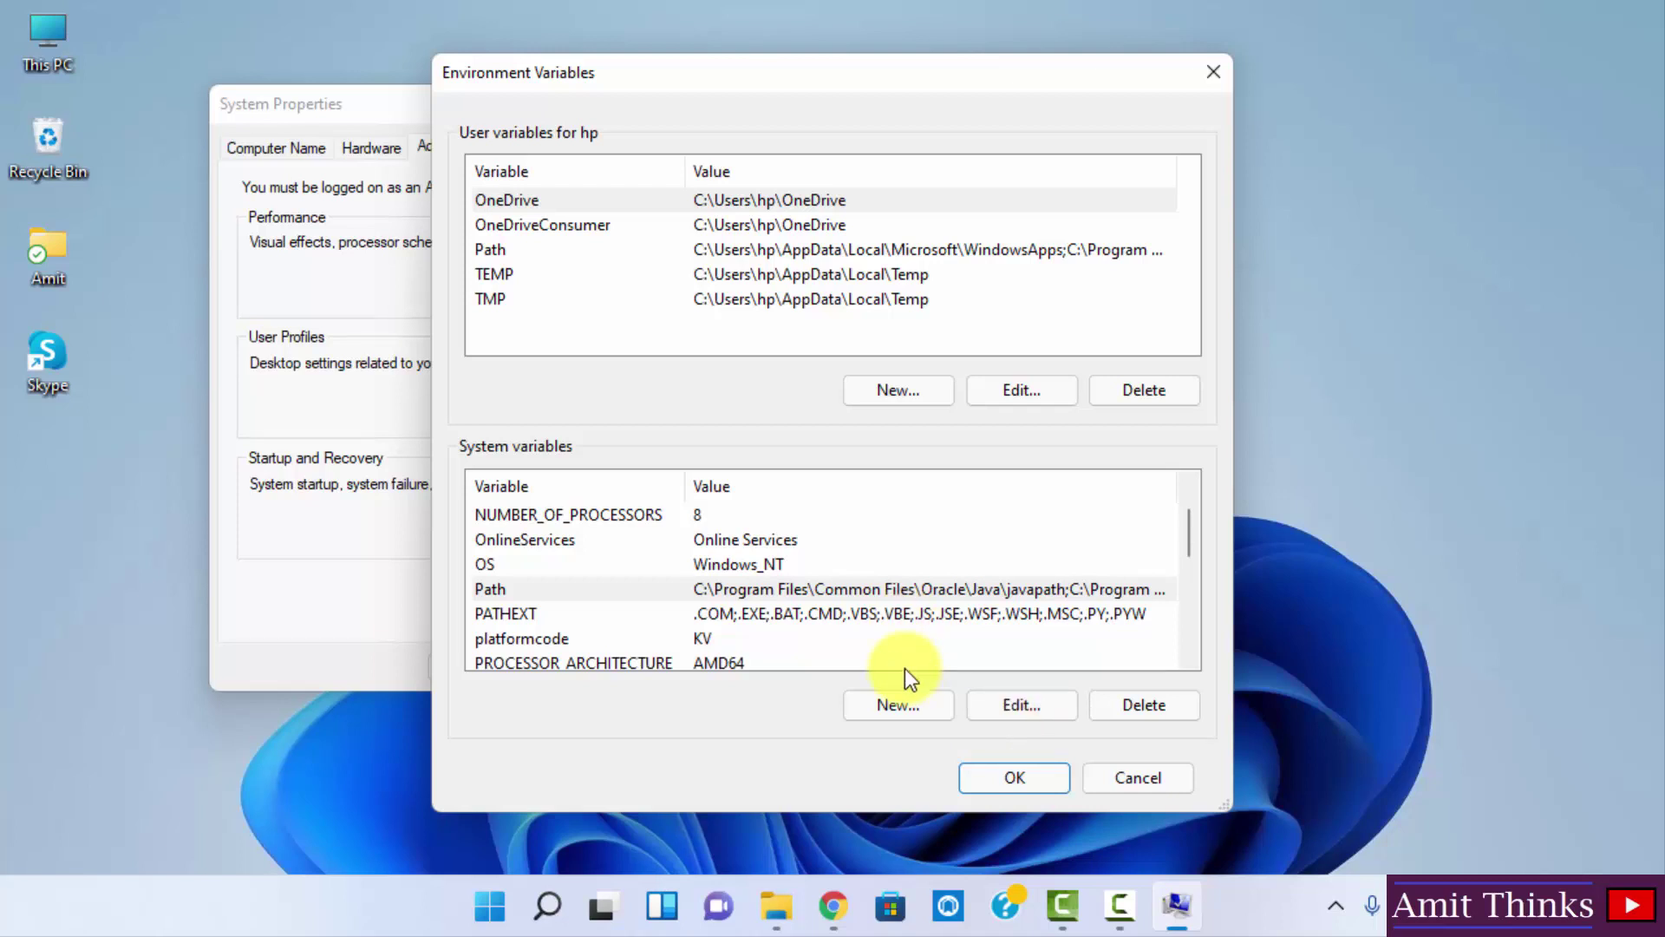
click(928, 712)
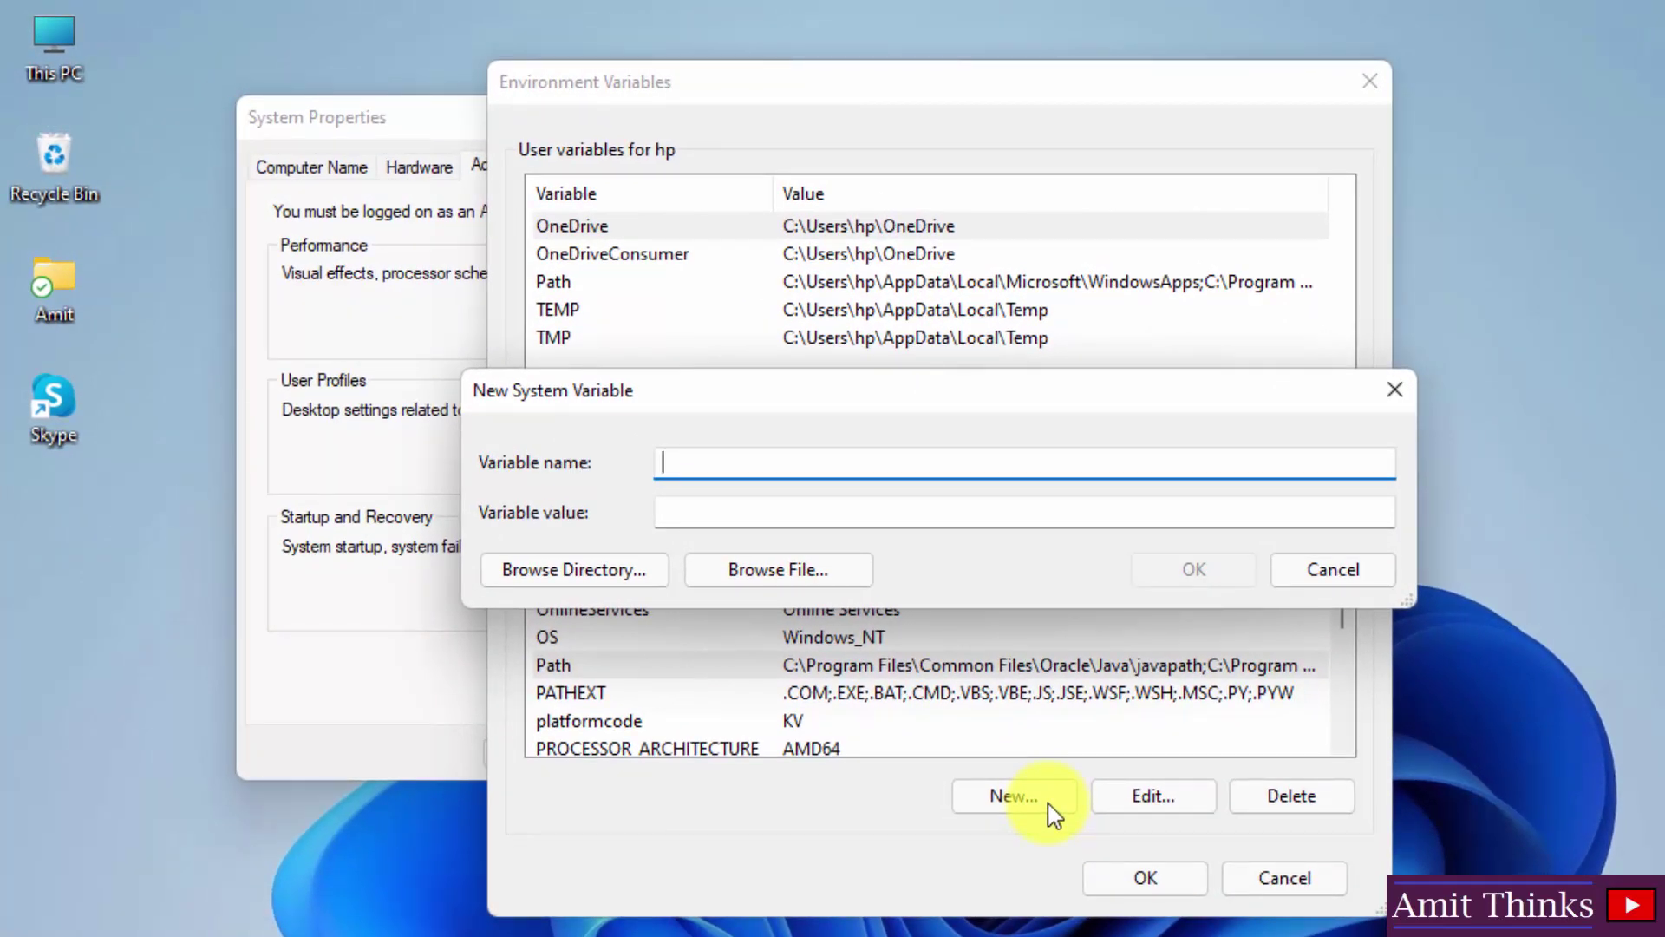
text(JAVA_HOME)
click(830, 515)
right_click(830, 515)
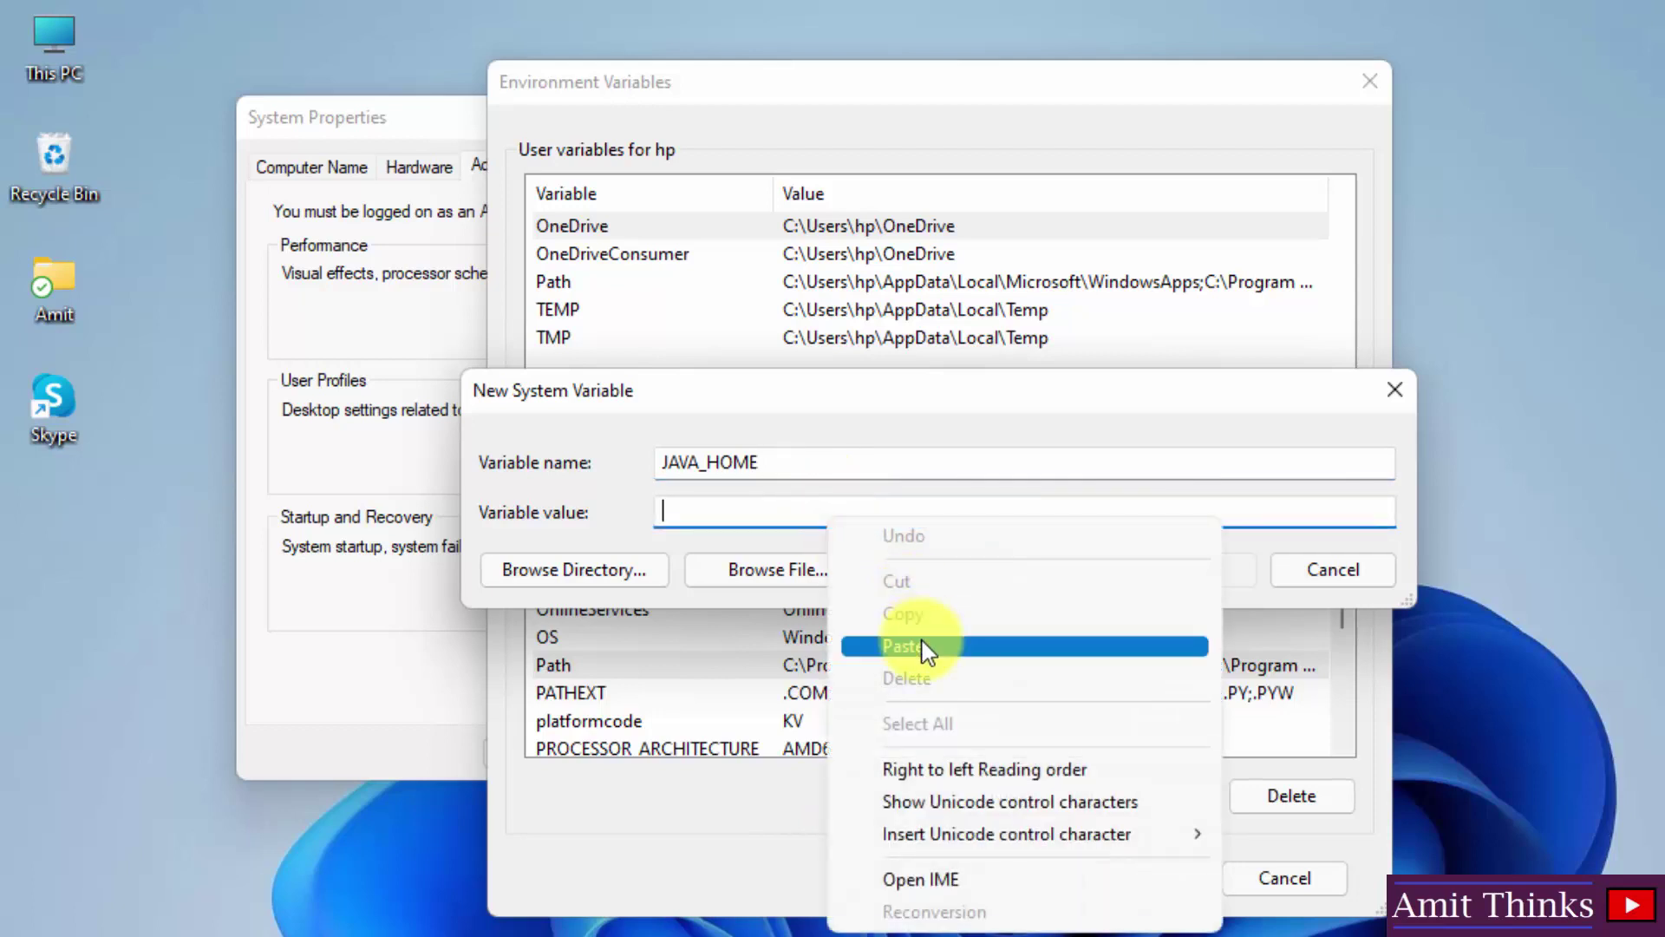
click(906, 645)
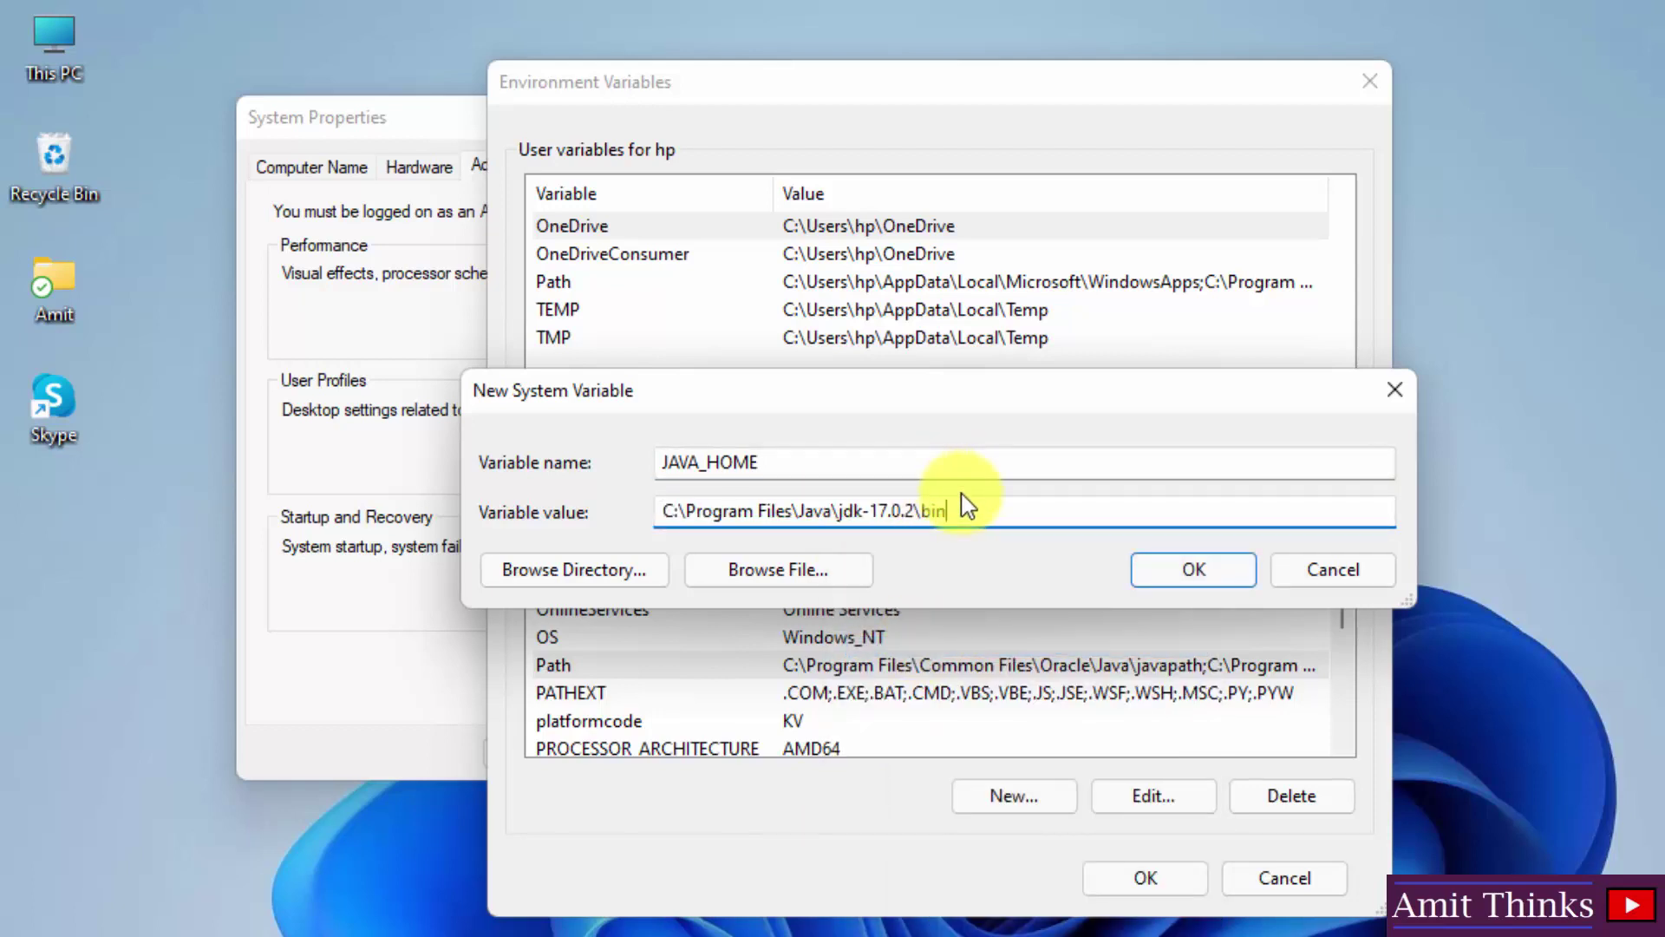
key(BackSpace)
key(BackSpace)
key(BackSpace)
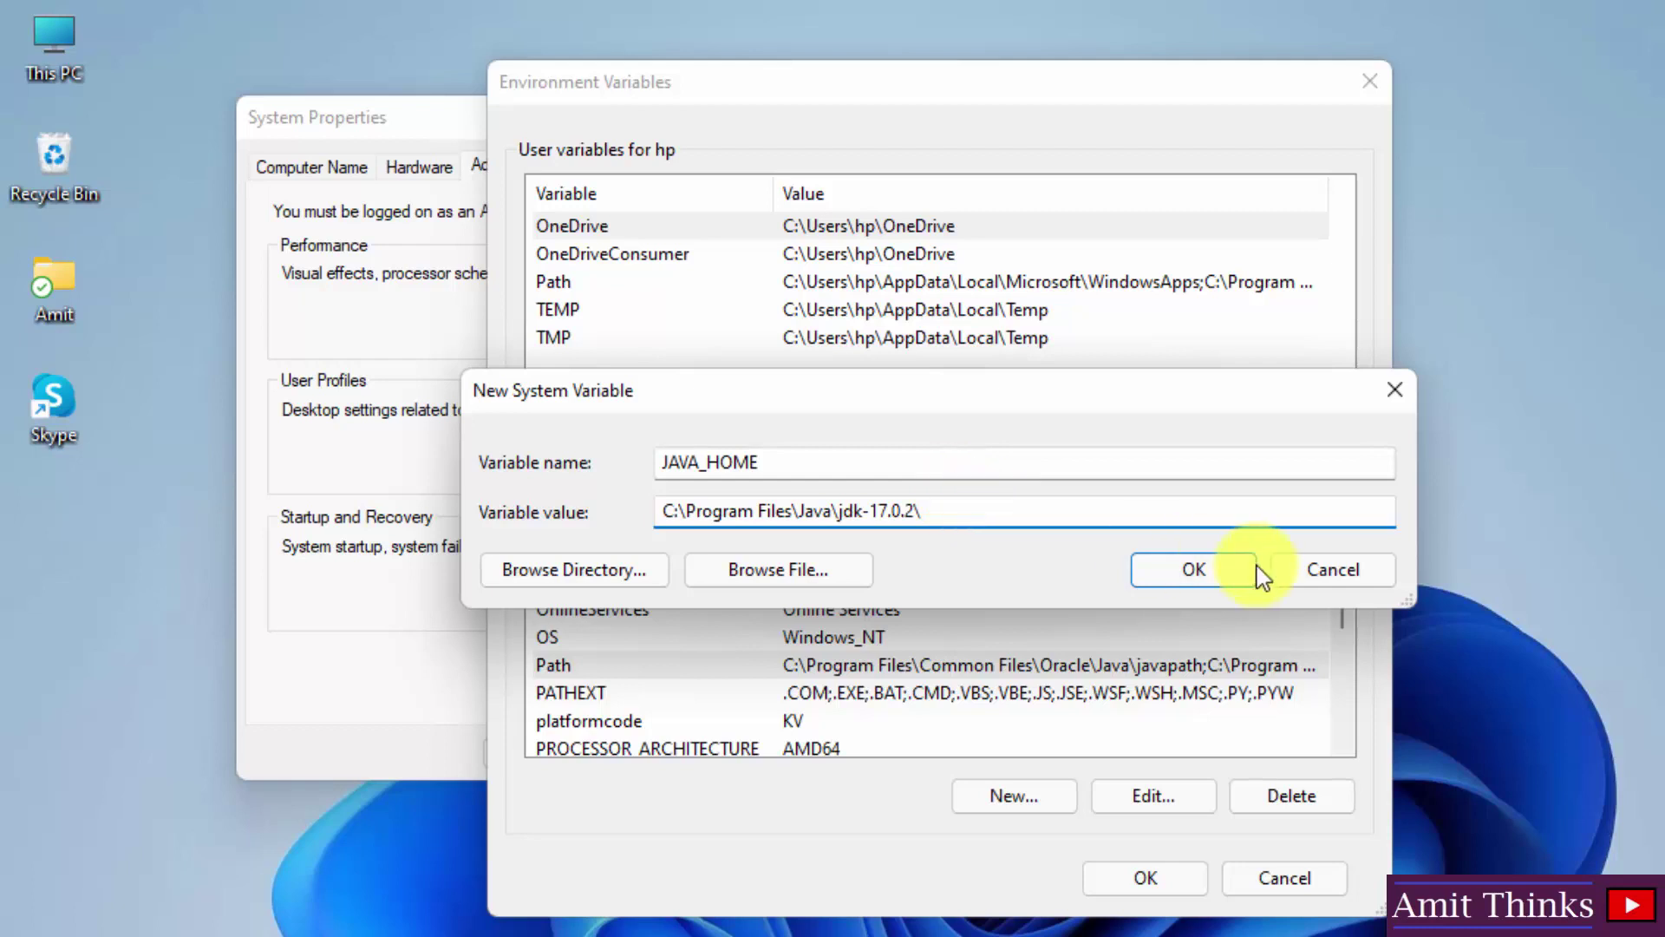
Step: Confirm JAVA_HOME and close Environment Variables and System Properties with OK
click(1223, 597)
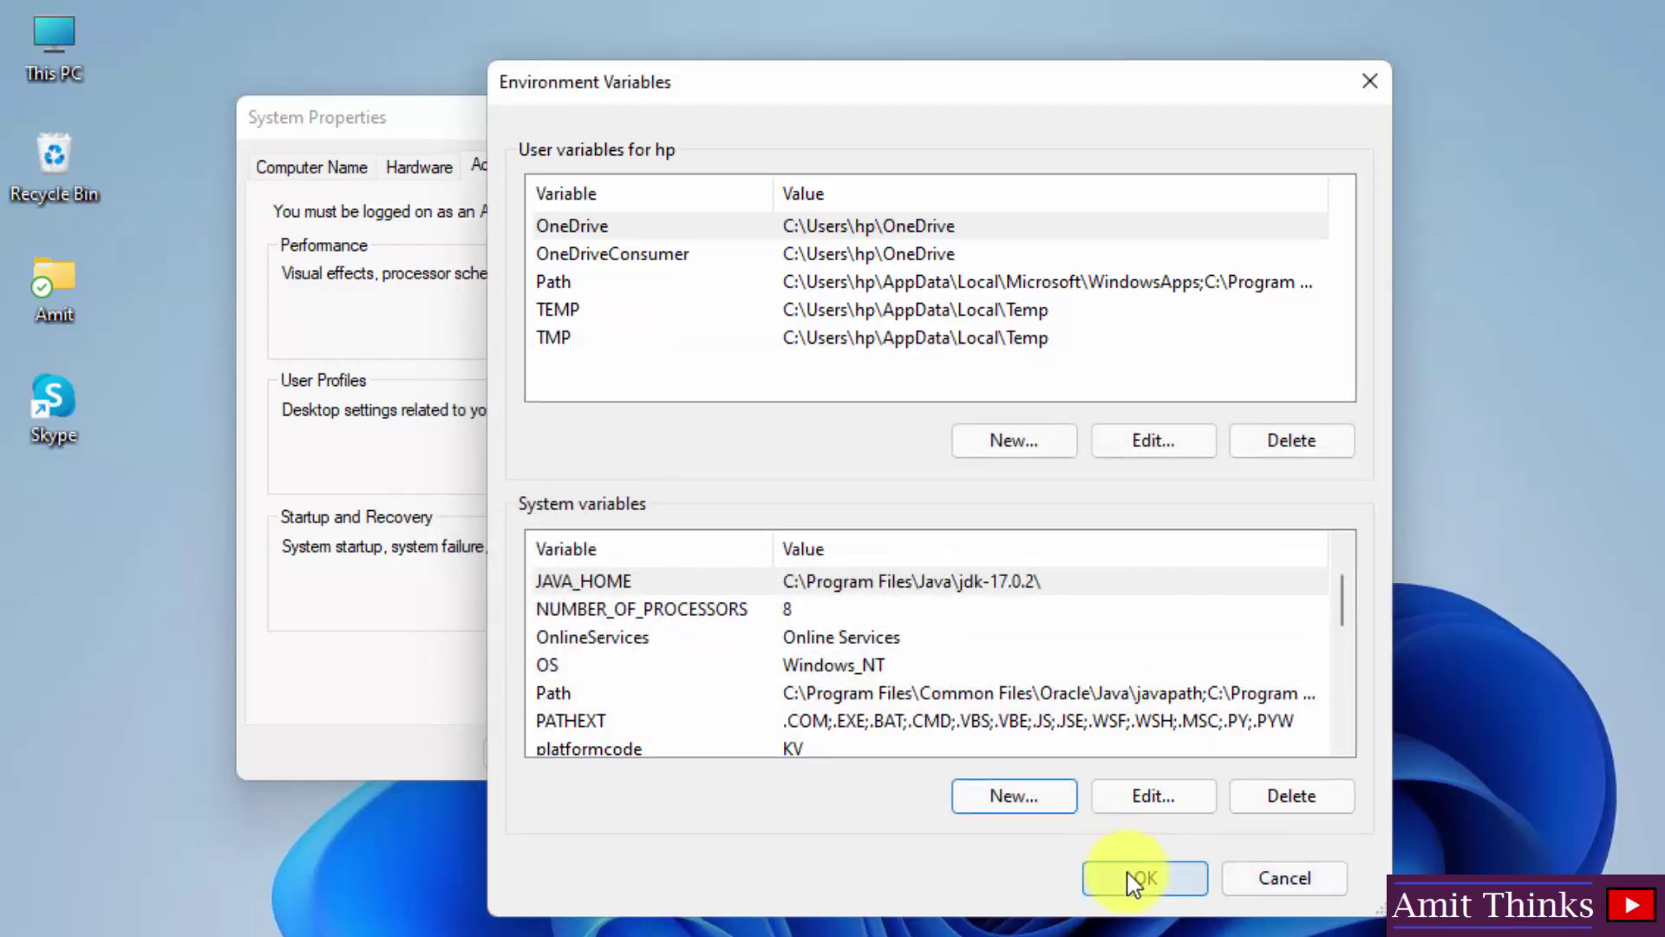
click(1137, 879)
click(534, 755)
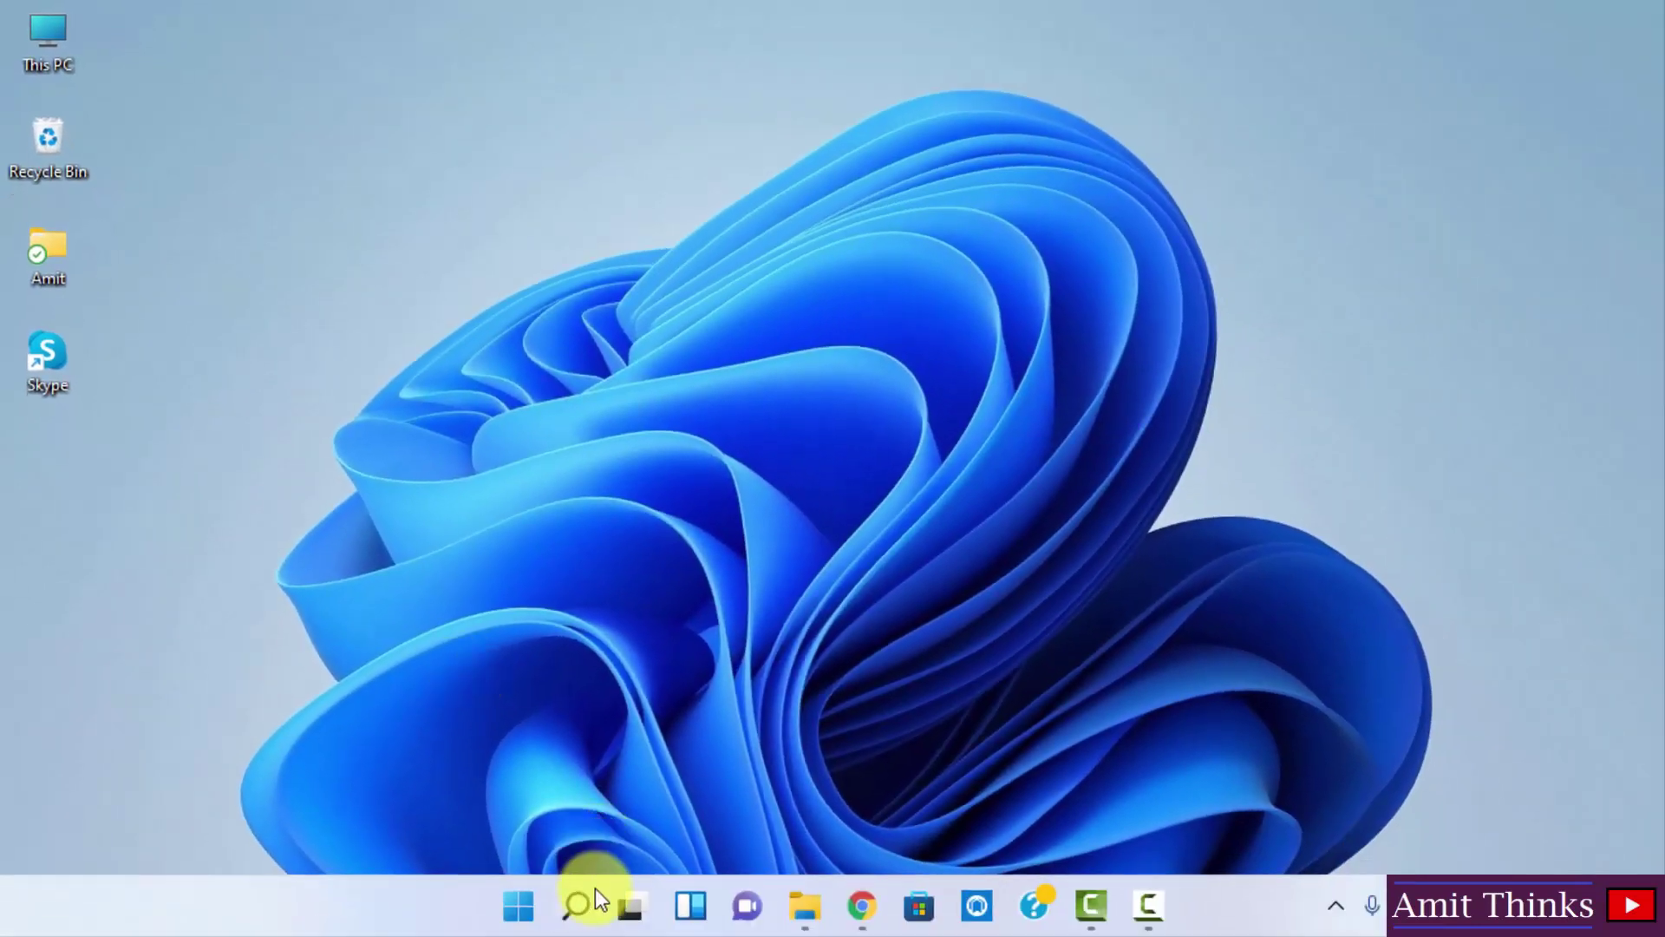
Step: Launch Command Prompt via Start search for CMD and resize its window
click(585, 893)
text(CMD)
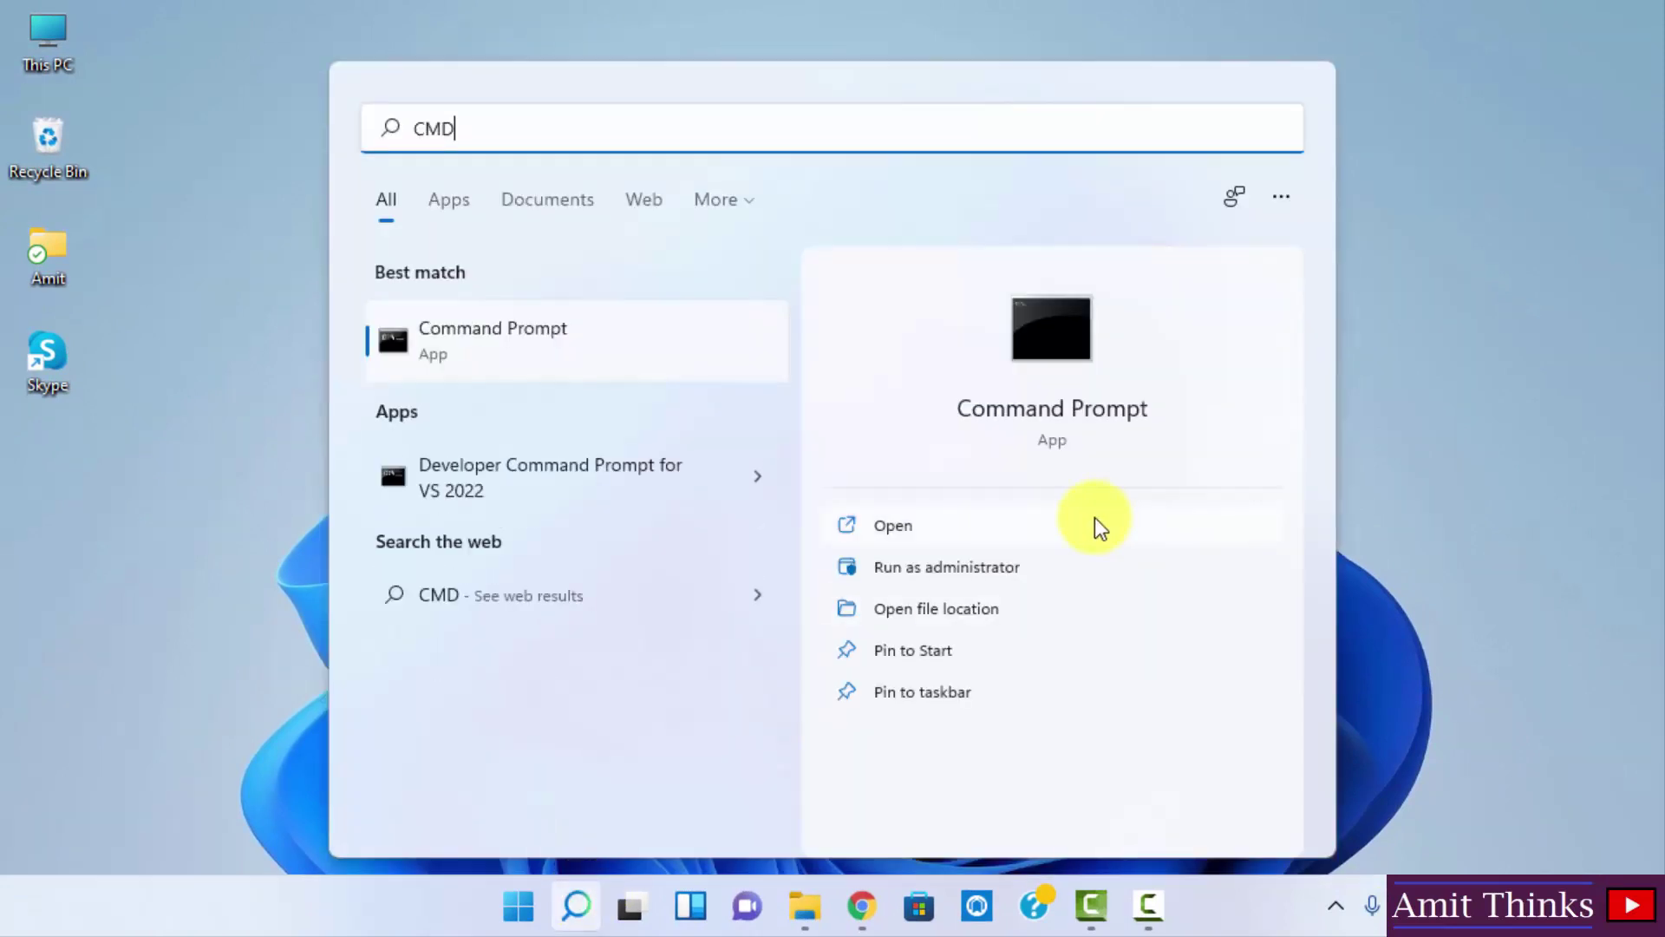
click(1094, 517)
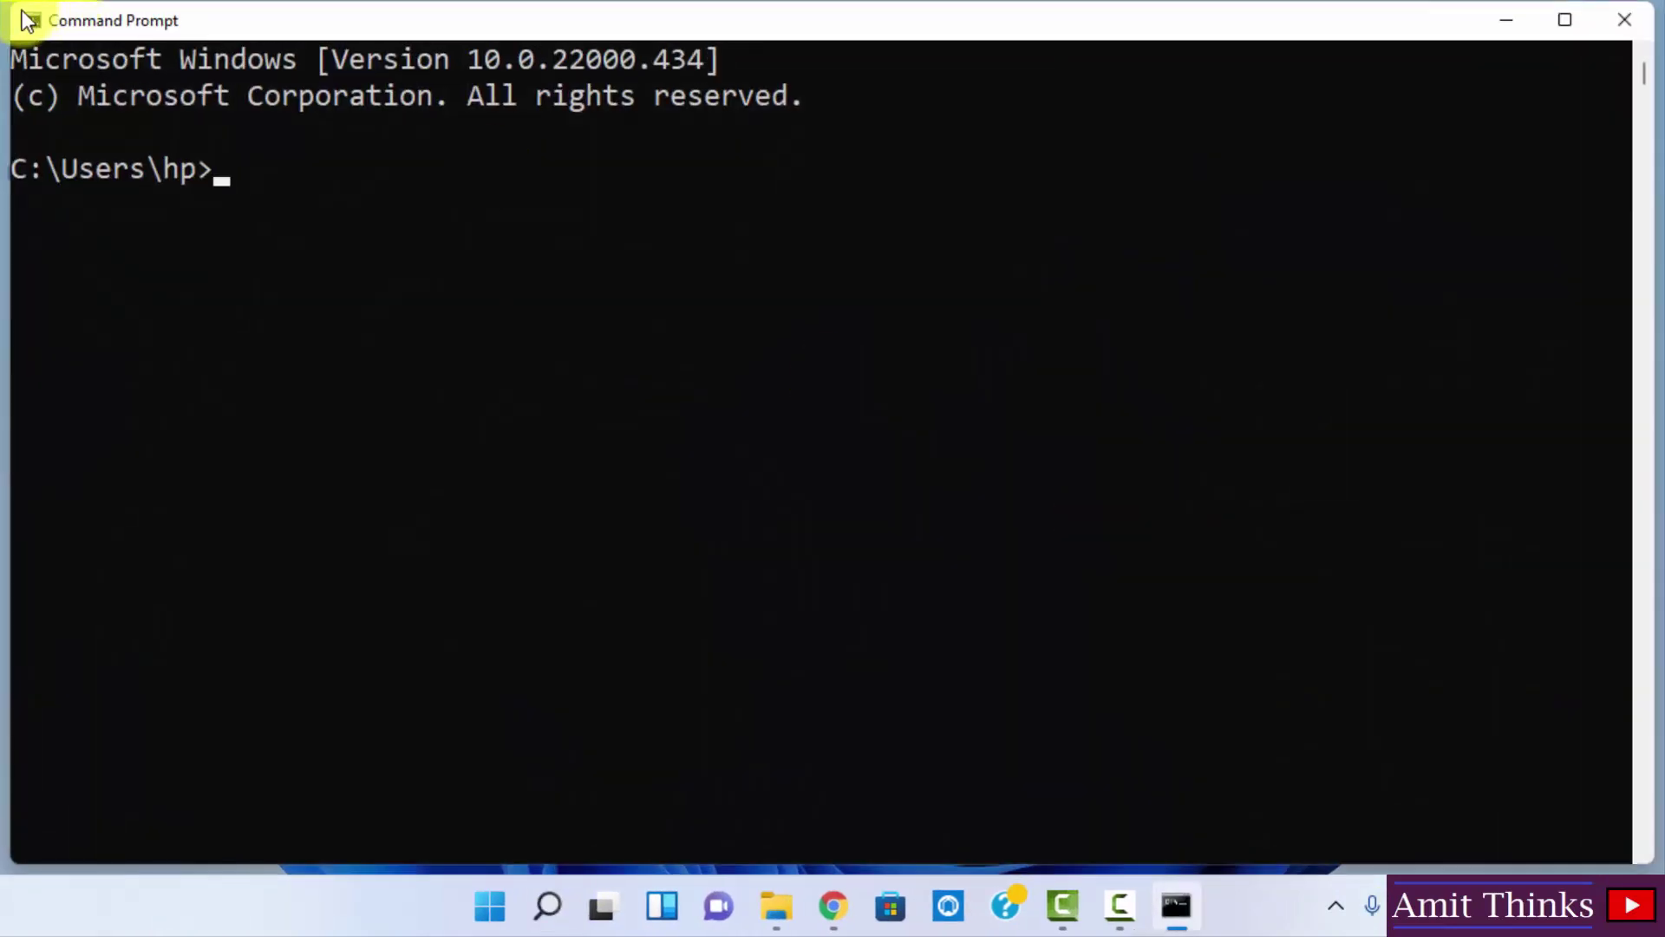
drag(21, 14, 352, 232)
drag(756, 237, 618, 107)
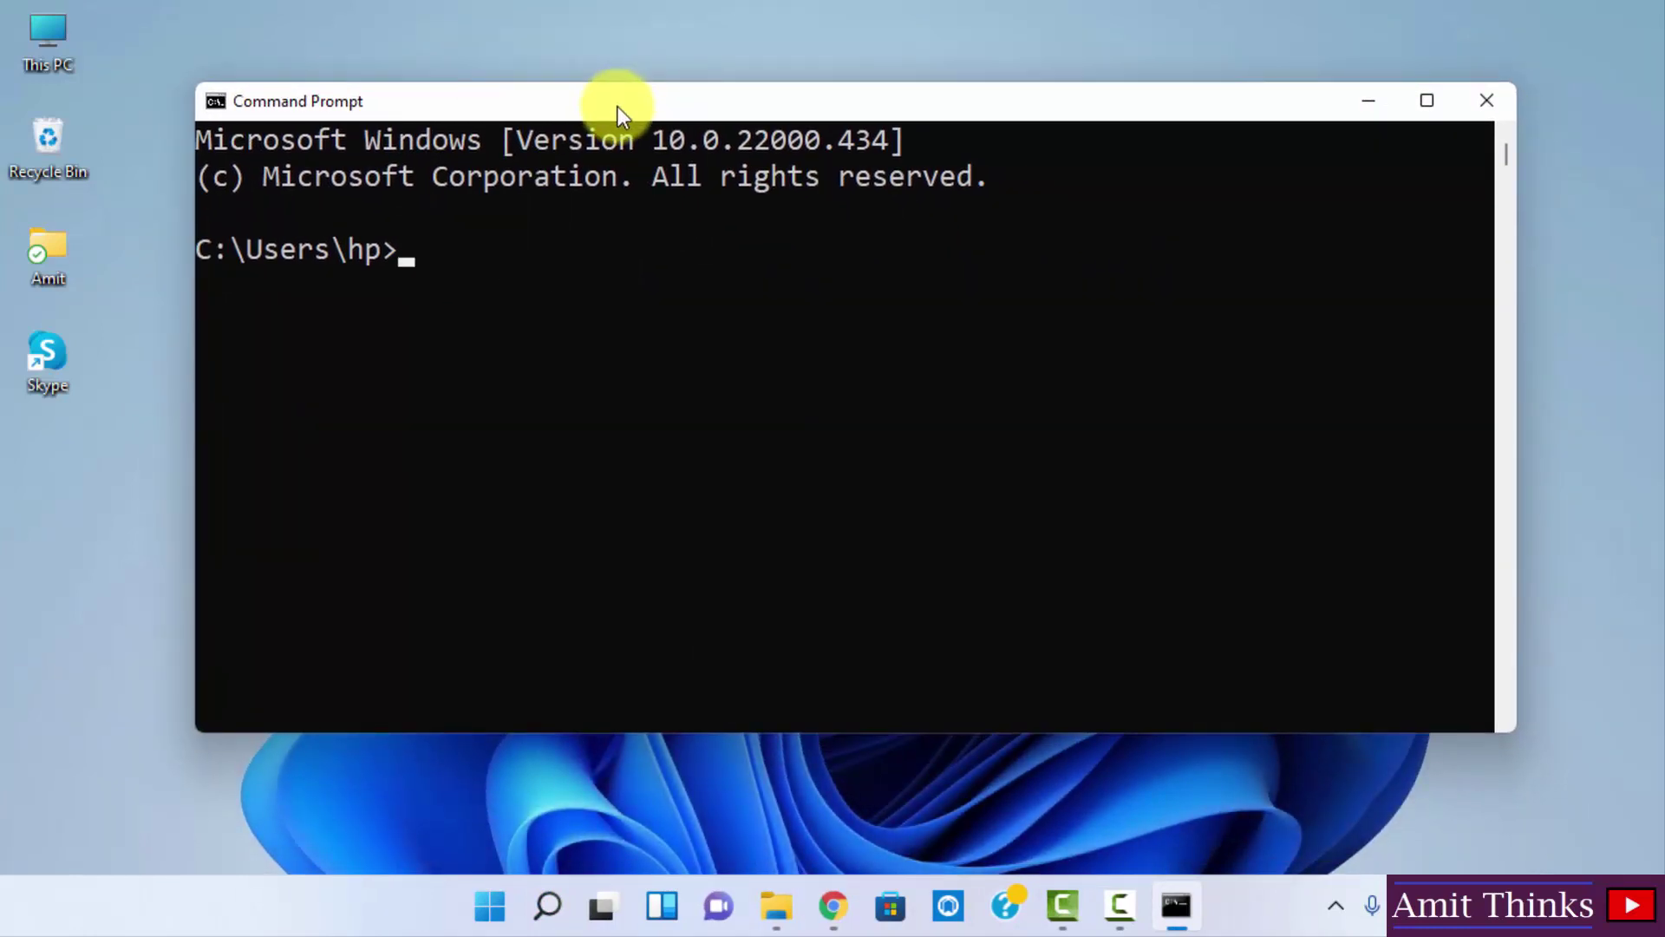
Step: Run 'java --version' and 'javac --version' to confirm 17.0.2
text(java --version)
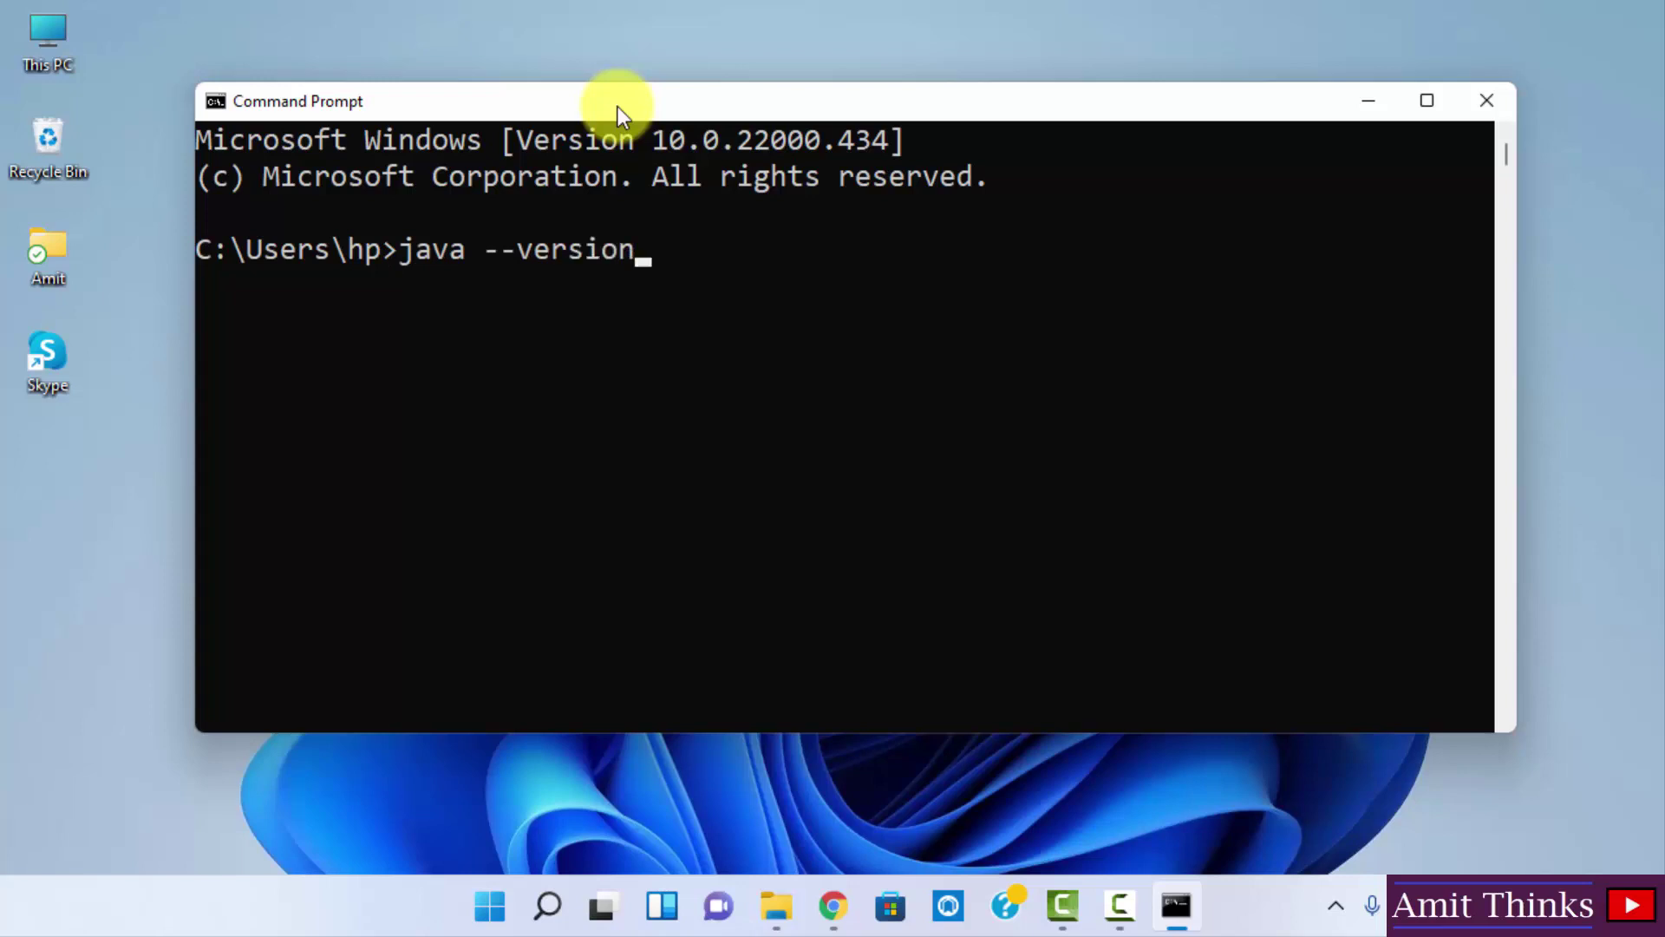
key(Return)
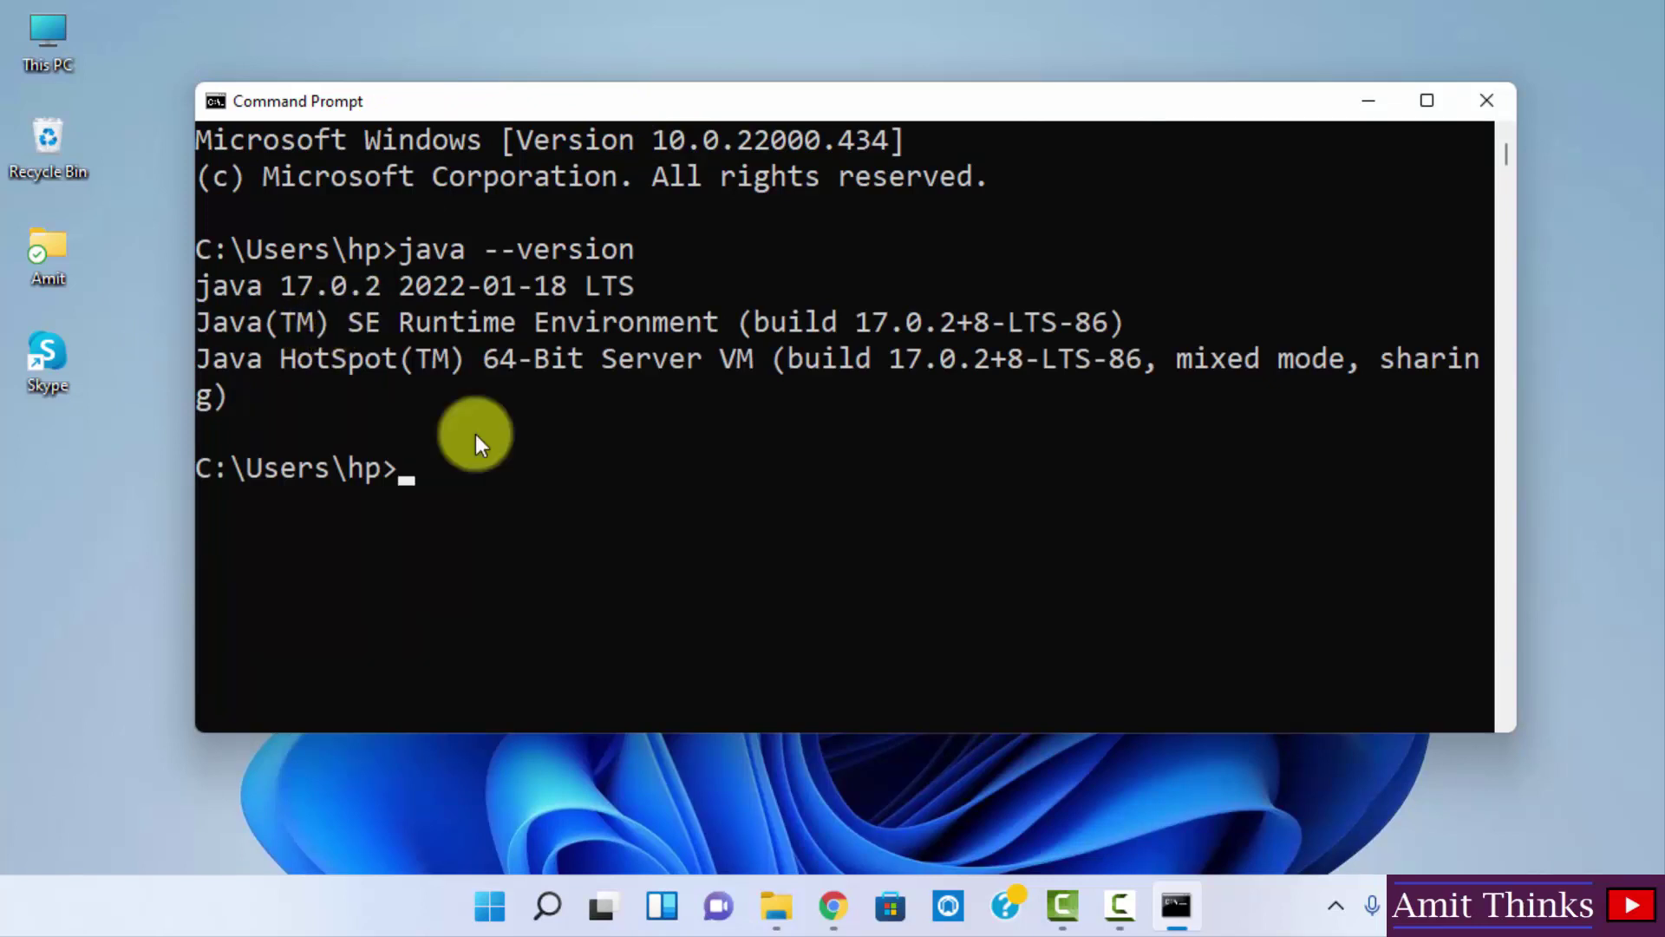
text(javac -)
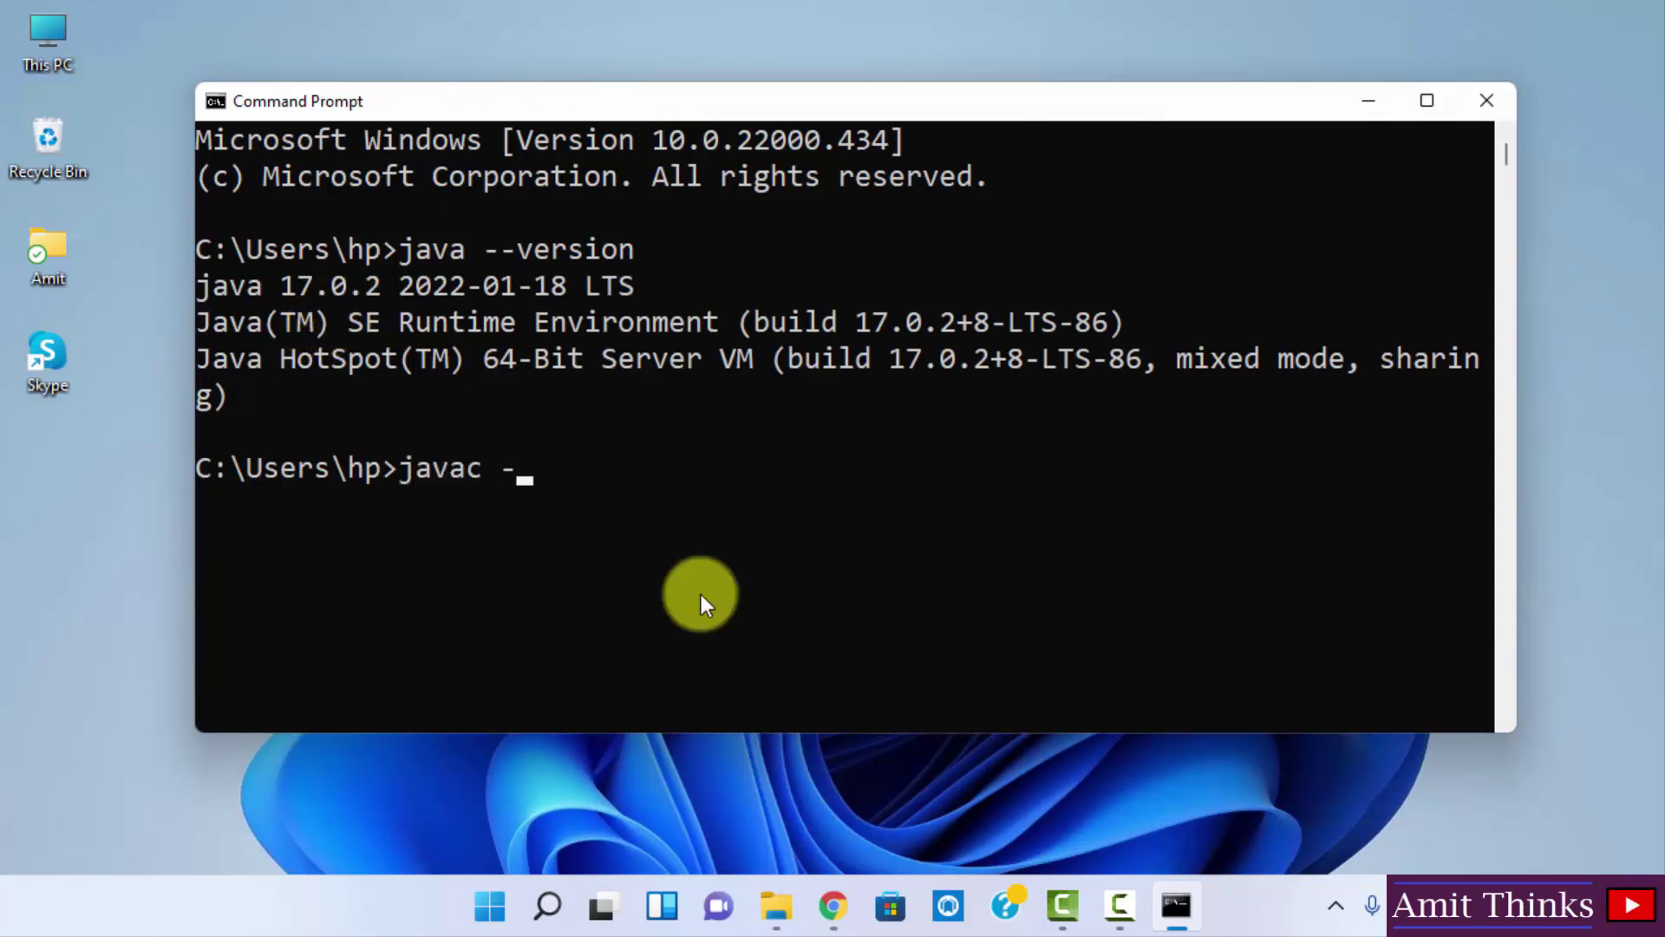
text(-version)
key(Return)
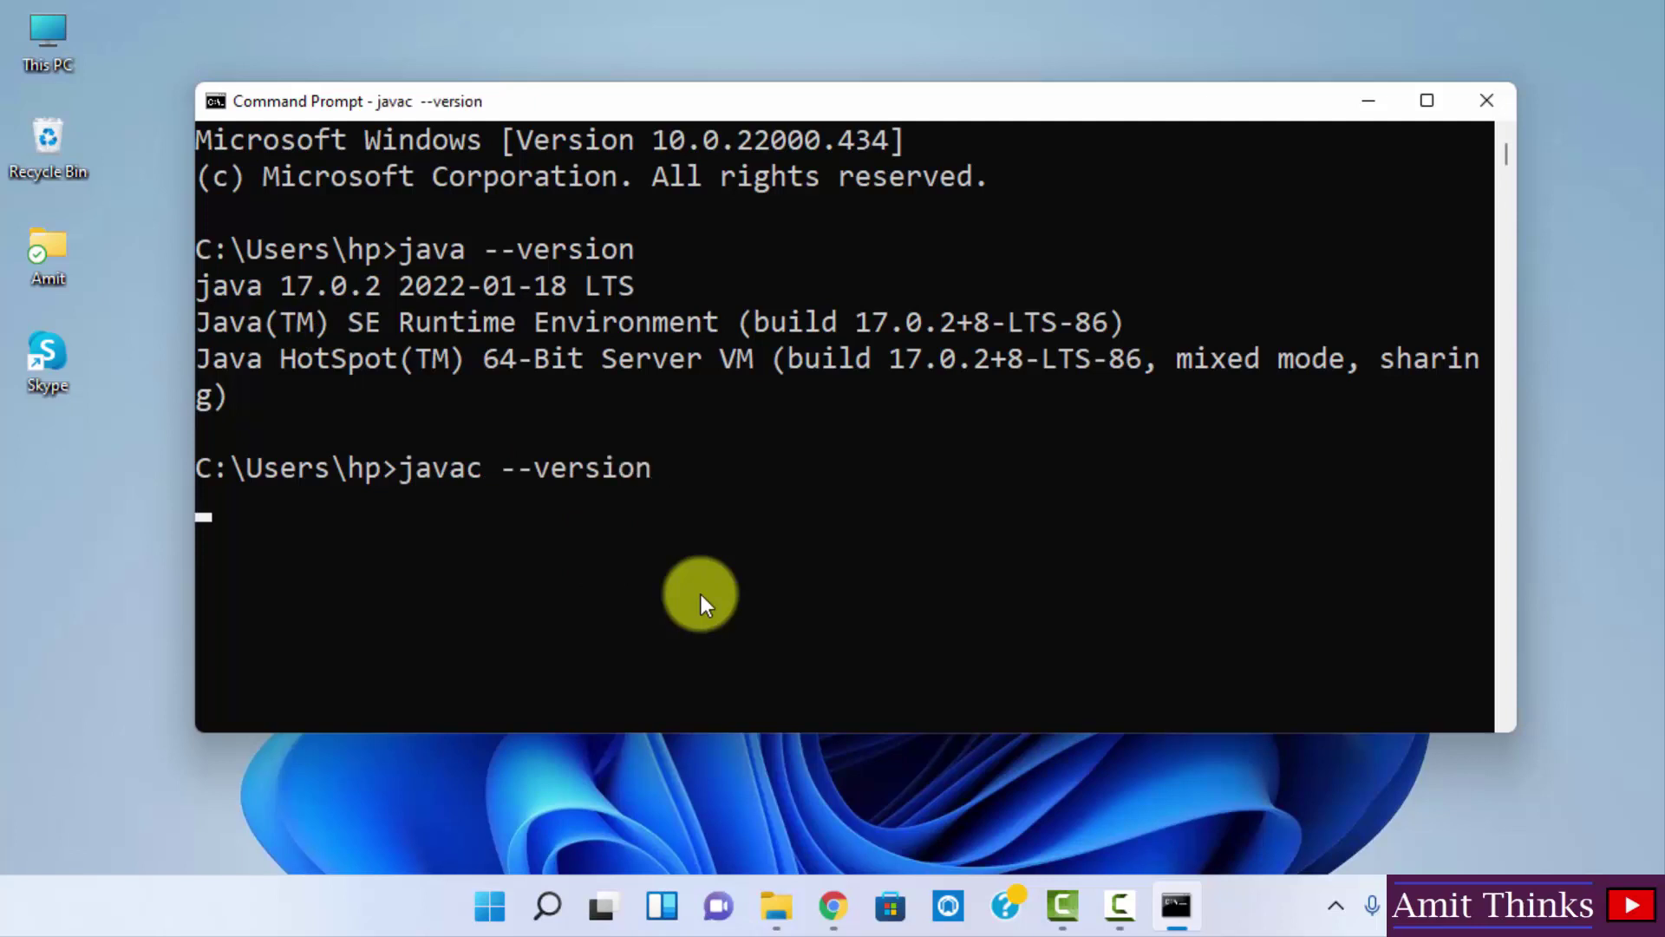